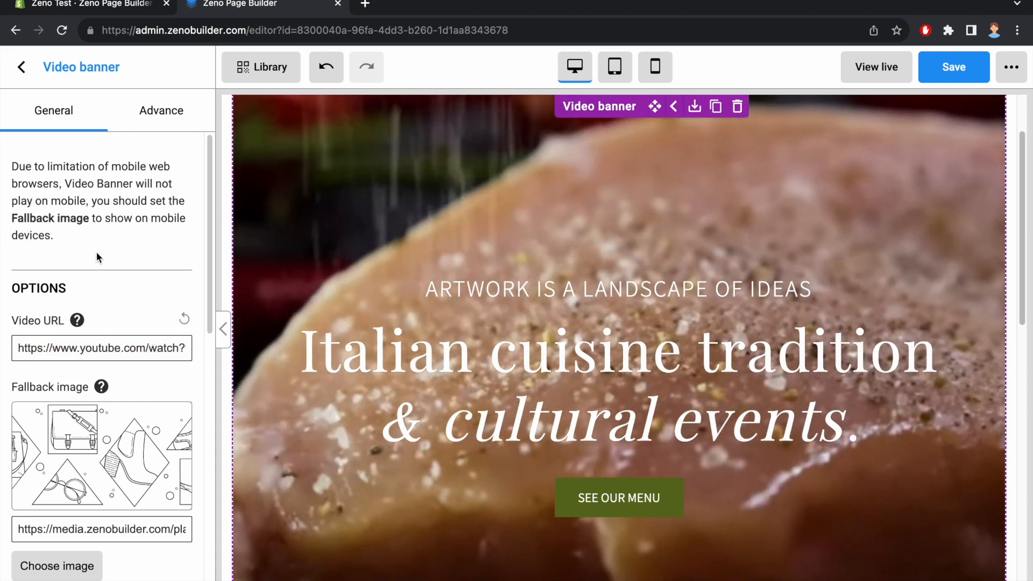
Step: Replace the video banner's Video URL with the link of the movie MP4 from Shopify Files, and undo the replacement
scroll(95, 252, down, 1)
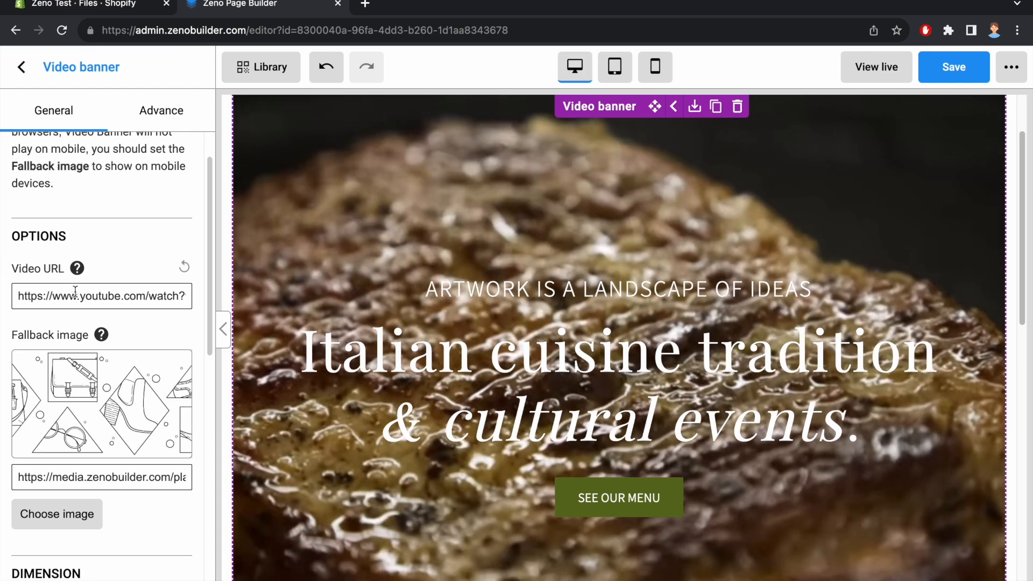
triple_click(75, 295)
mouse_move(78, 272)
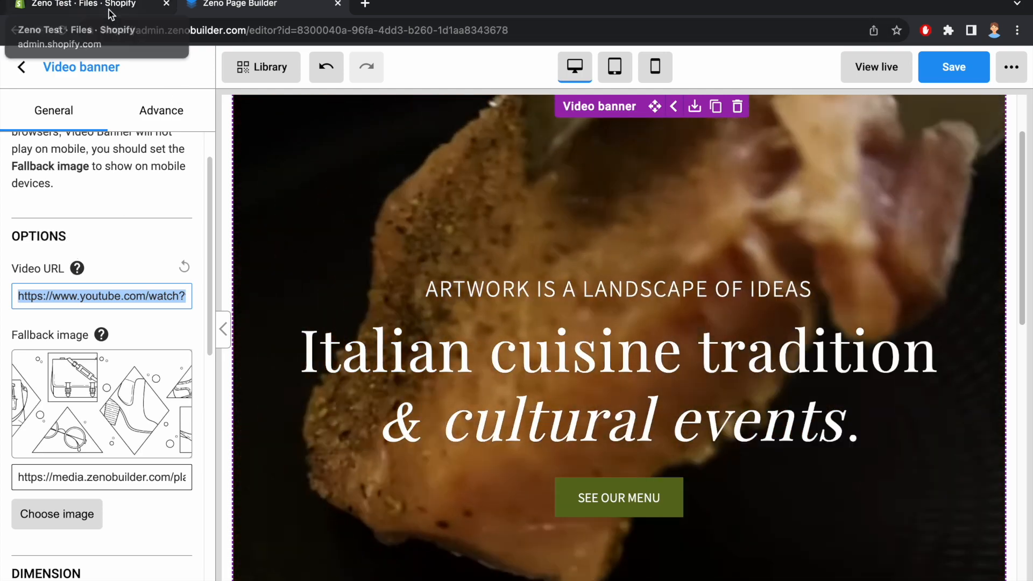
click(109, 10)
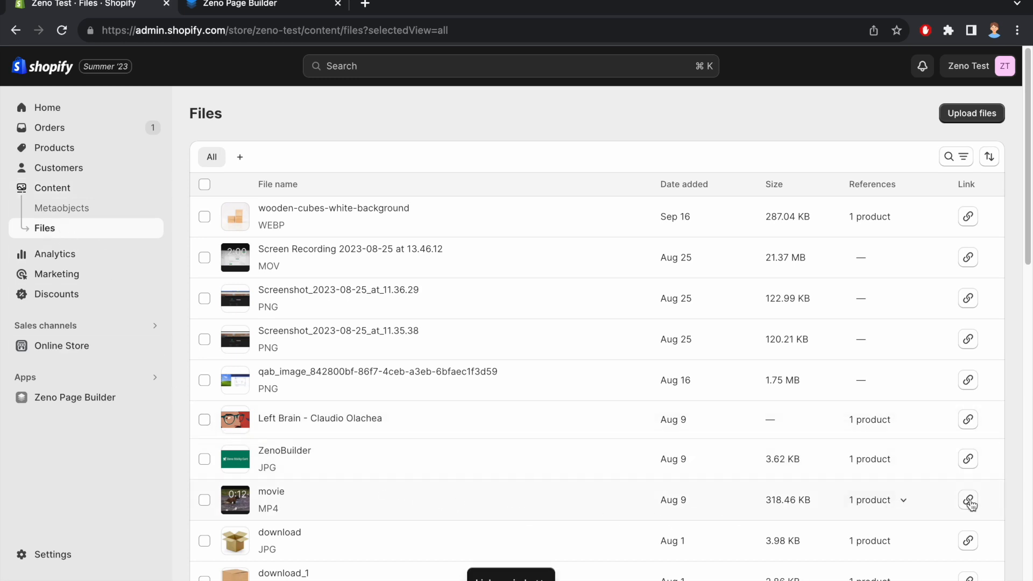
click(229, 6)
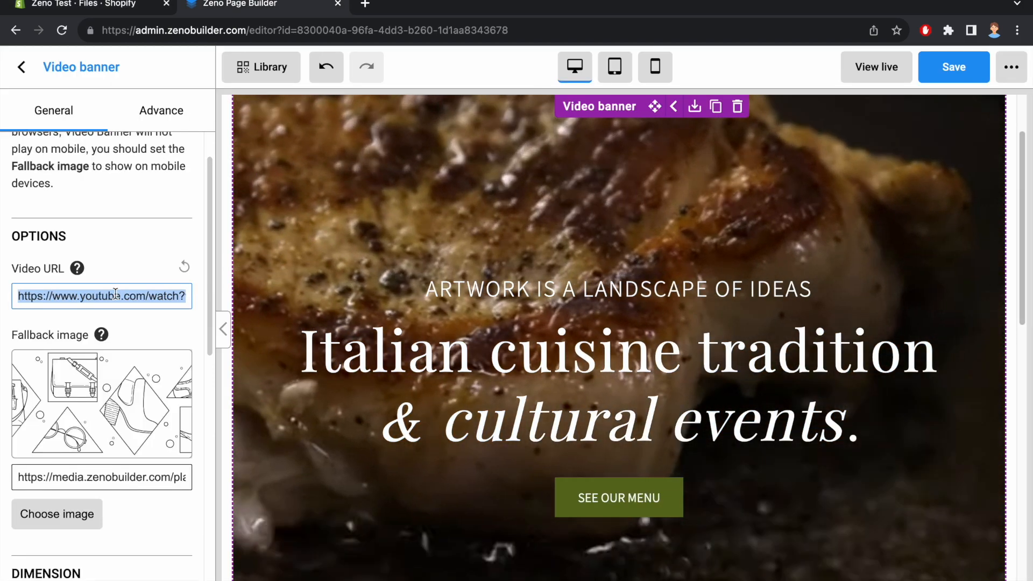
key(super+v)
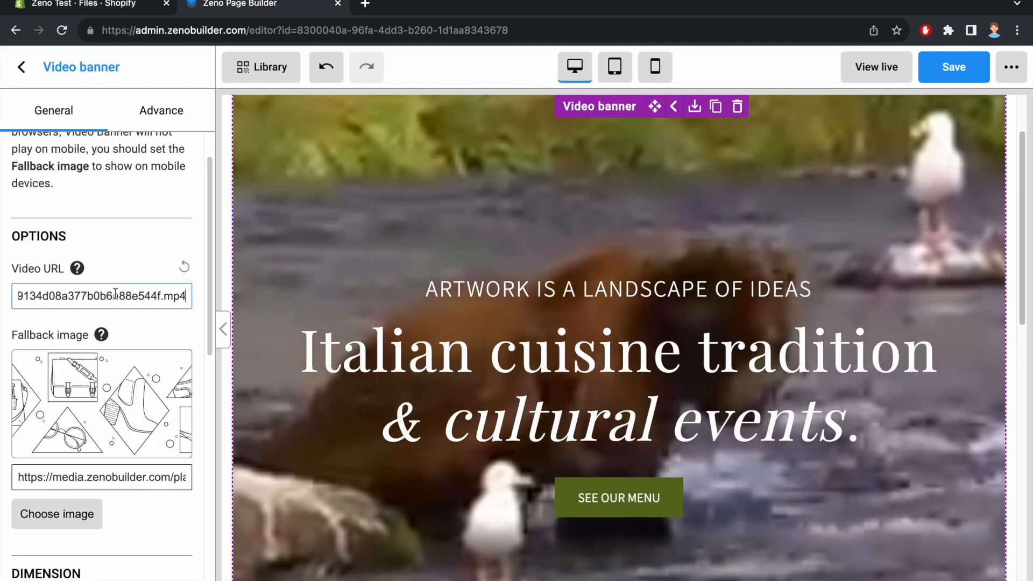
click(326, 67)
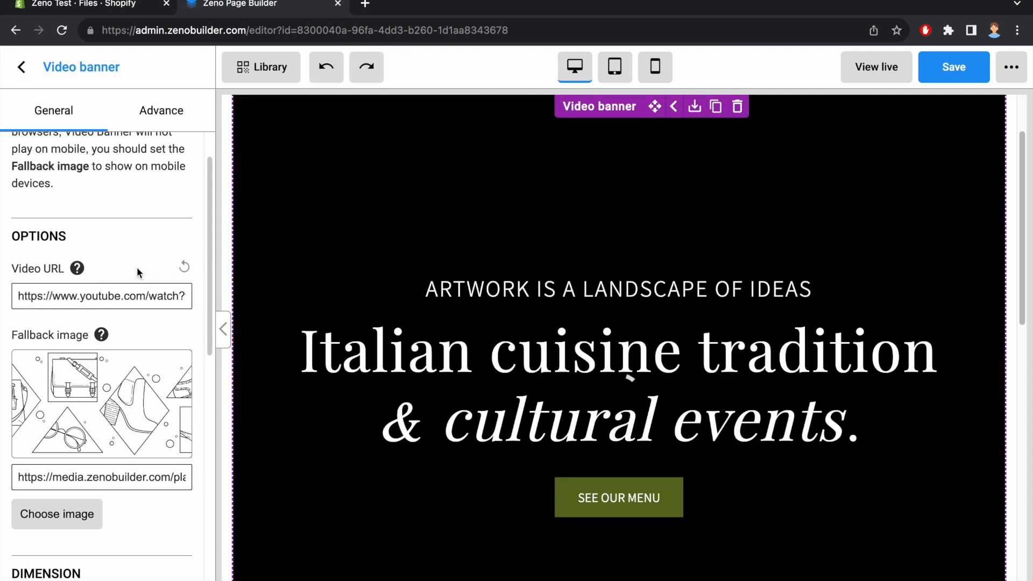
Step: Set the video banner's fallback image to the green BestSeller picture from the image collection
scroll(121, 257, down, 1)
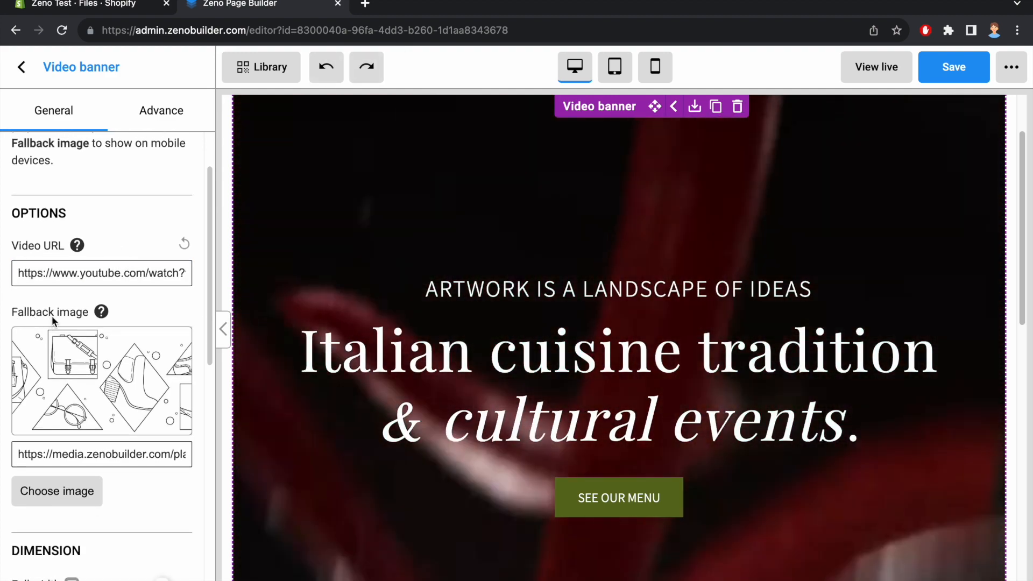
scroll(60, 314, up, 2)
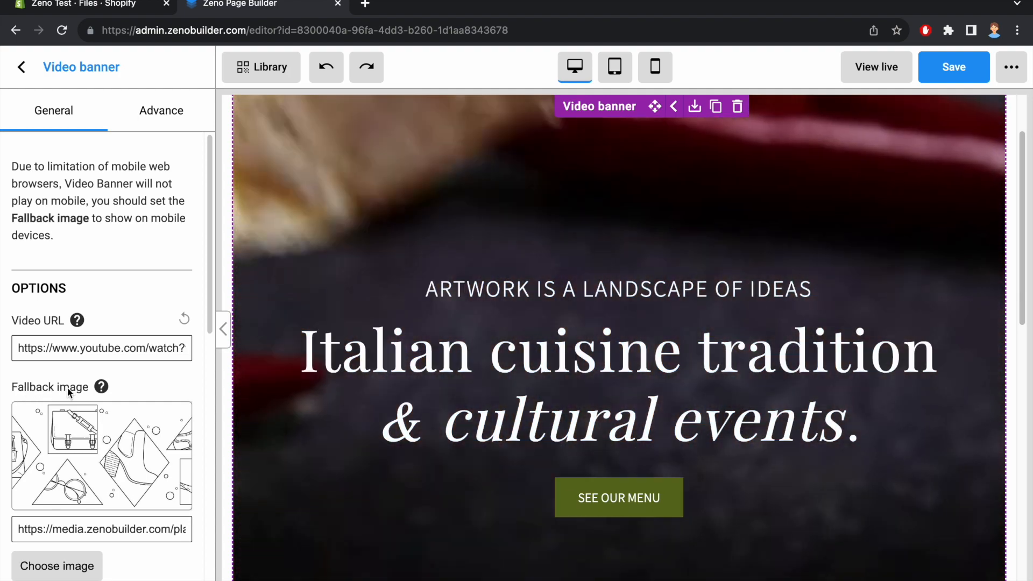
scroll(66, 387, down, 3)
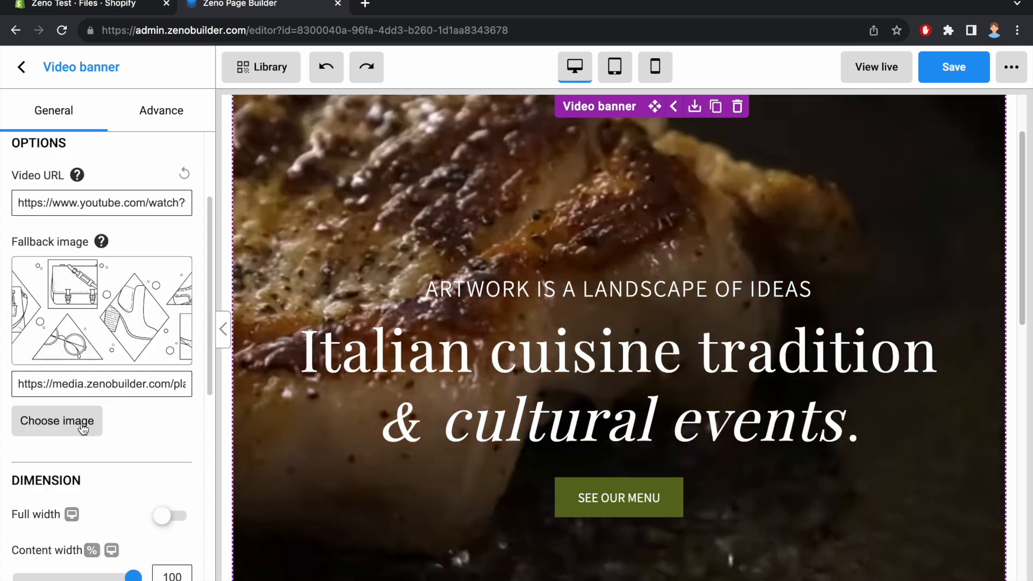
click(85, 417)
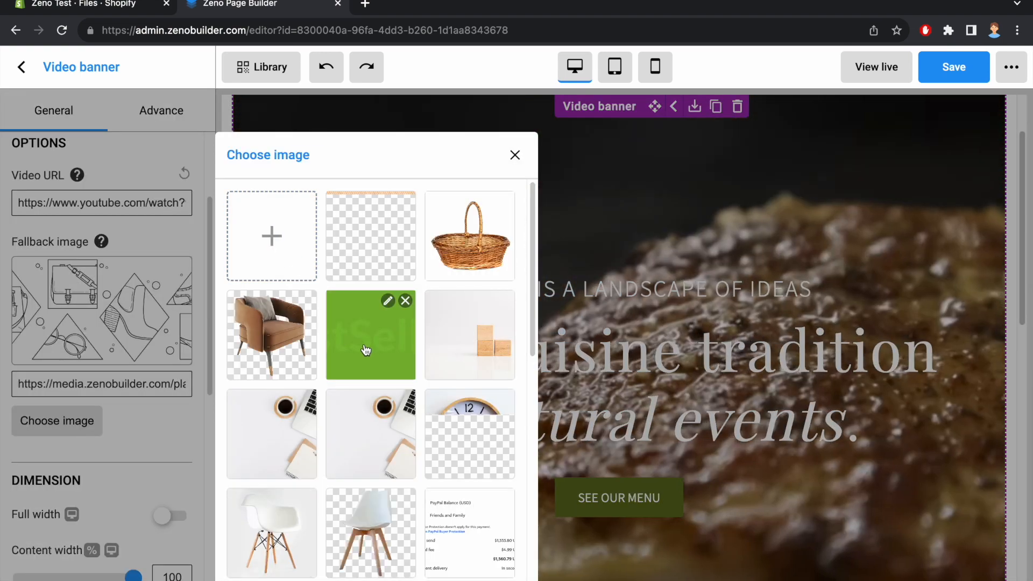
click(371, 335)
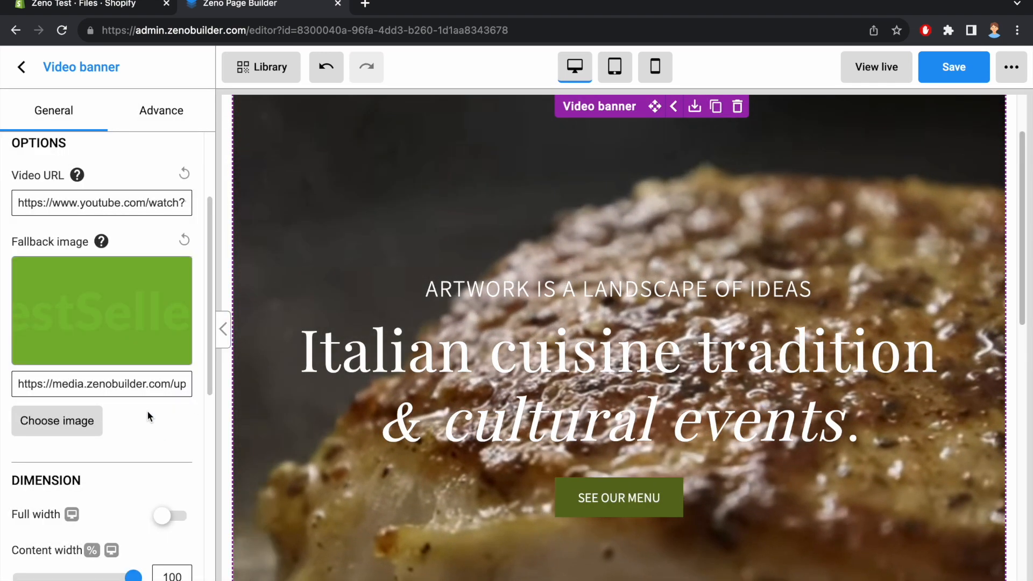
Step: Set the video banner's content width to 50%
scroll(146, 403, down, 3)
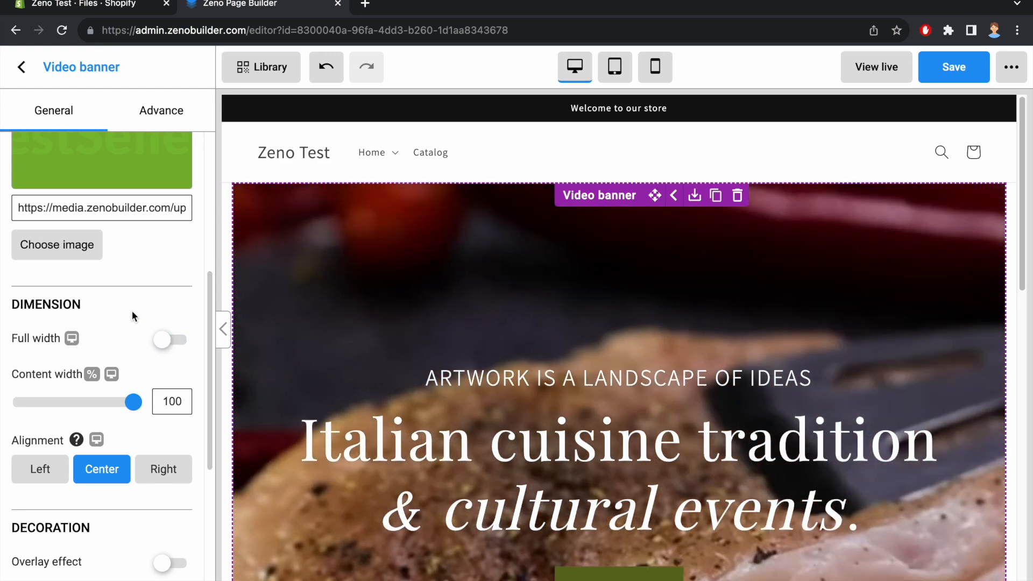
scroll(64, 352, down, 1)
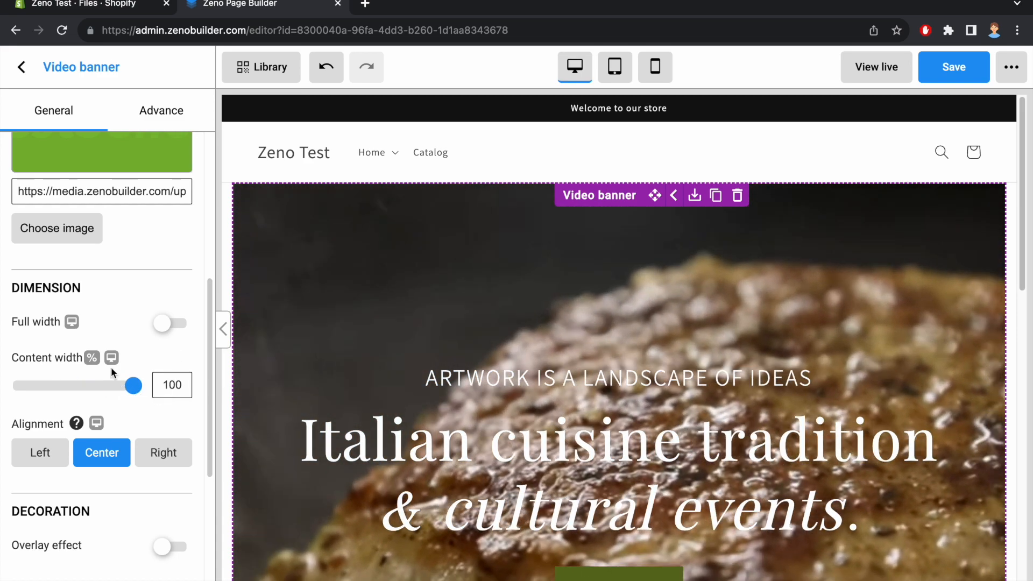
scroll(113, 372, down, 1)
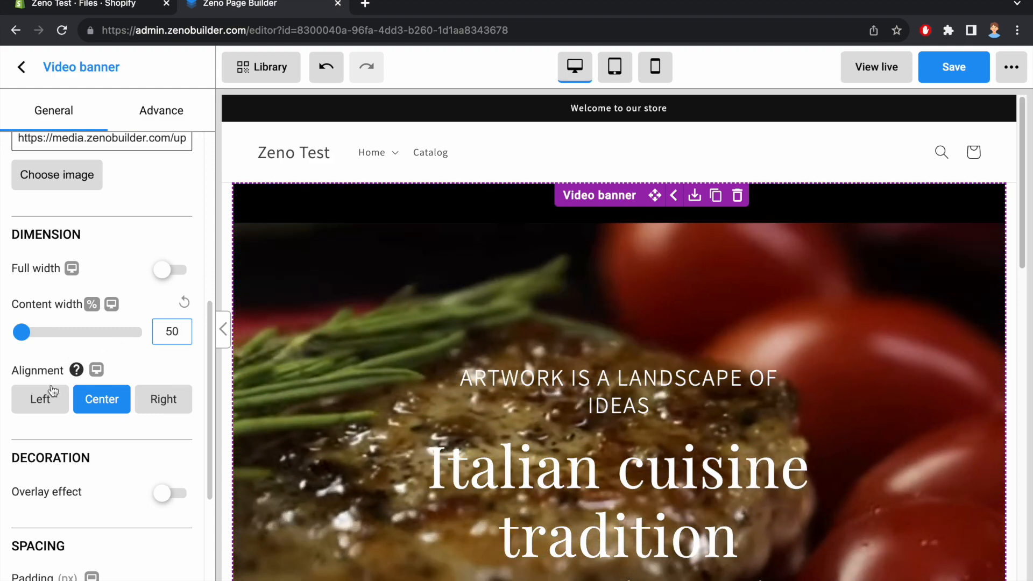
Step: Try left and right alignment for the video banner's content, returning it to Center
click(36, 405)
click(105, 405)
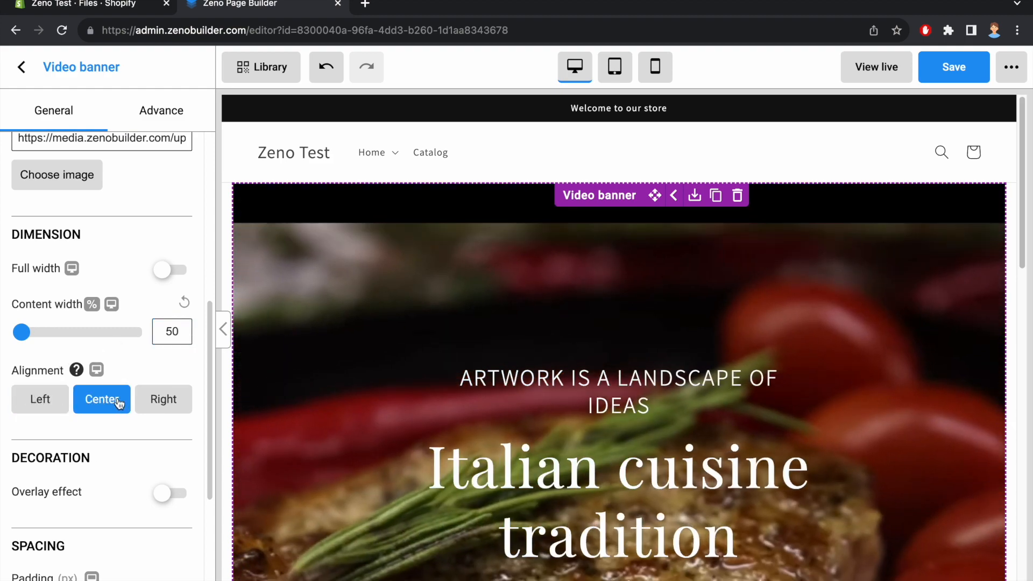
click(162, 401)
click(109, 402)
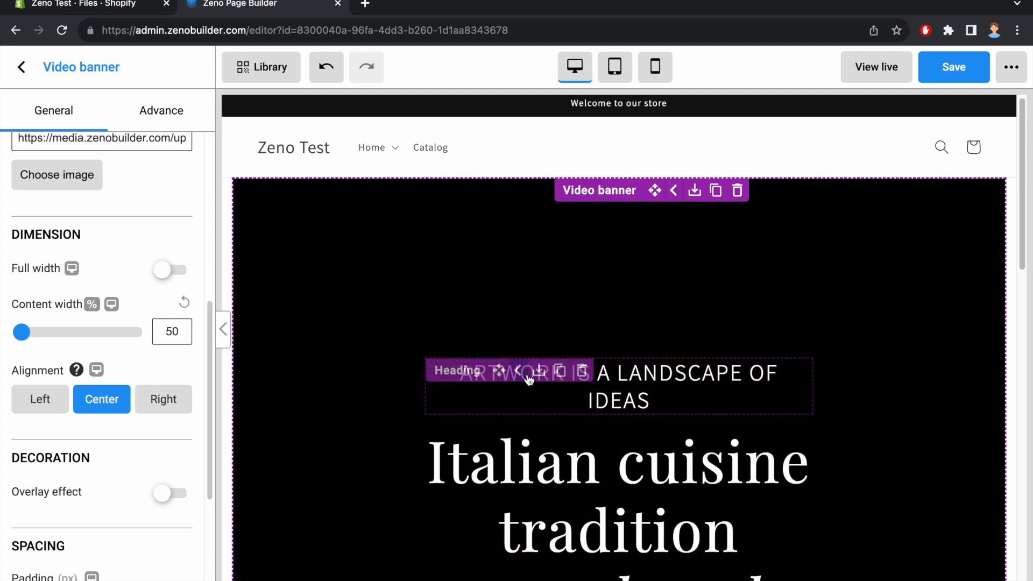
scroll(281, 410, down, 3)
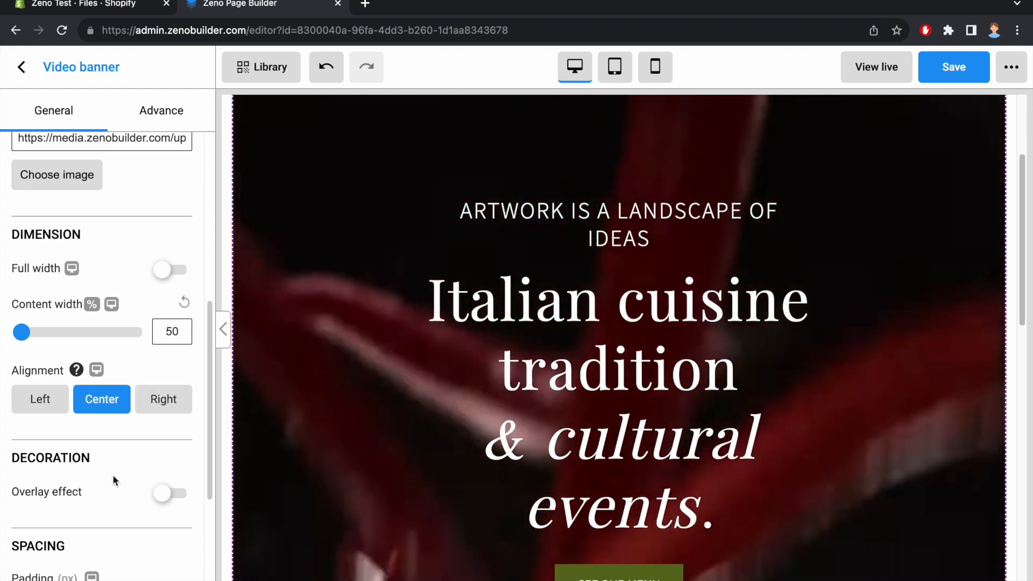
Step: Try the overlay effect on the video banner with colour #2196F380, and switch the overlay off again
scroll(112, 473, down, 1)
click(171, 434)
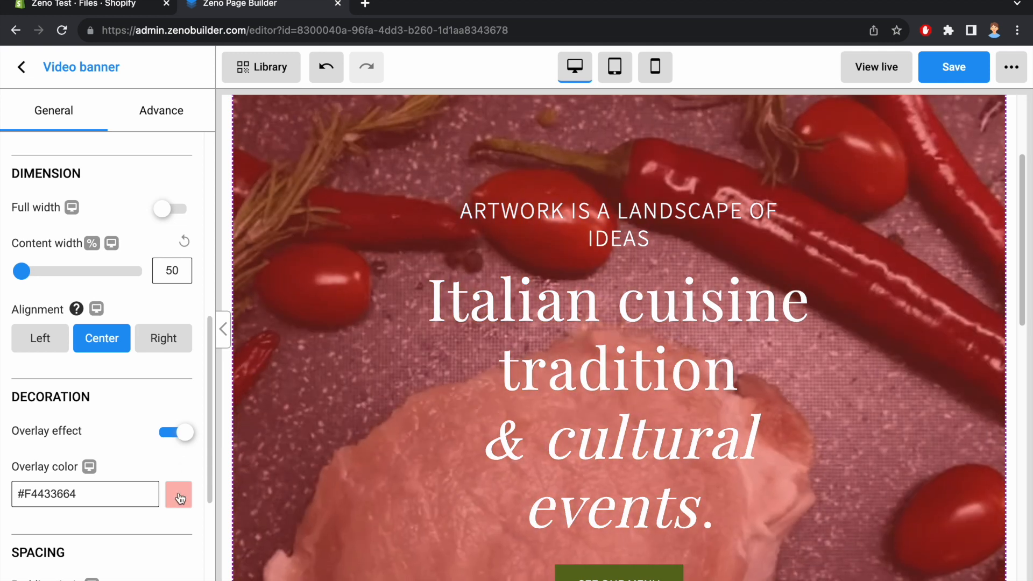
click(180, 498)
scroll(108, 457, down, 3)
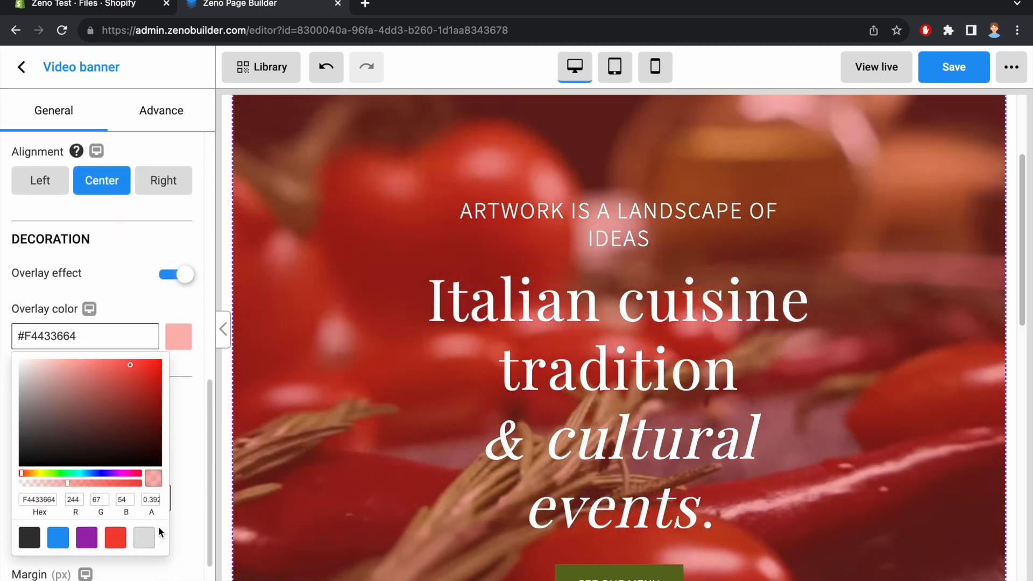
click(50, 535)
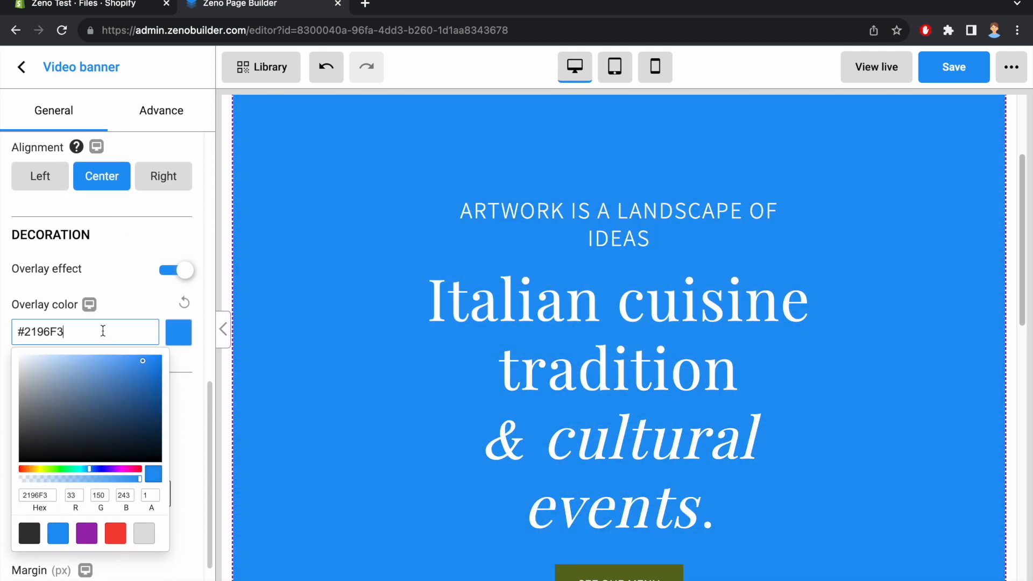
text(80)
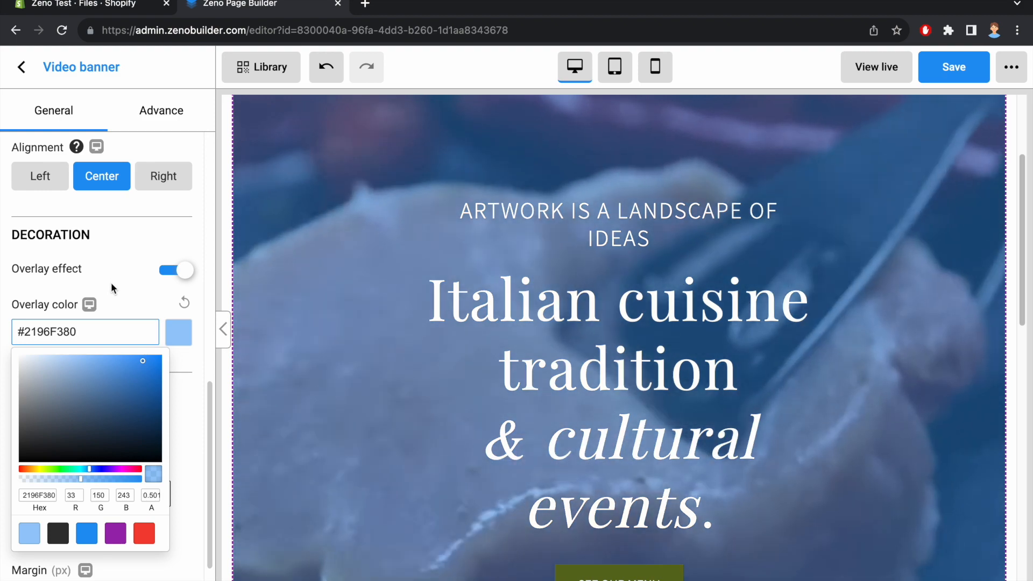
click(110, 282)
click(161, 272)
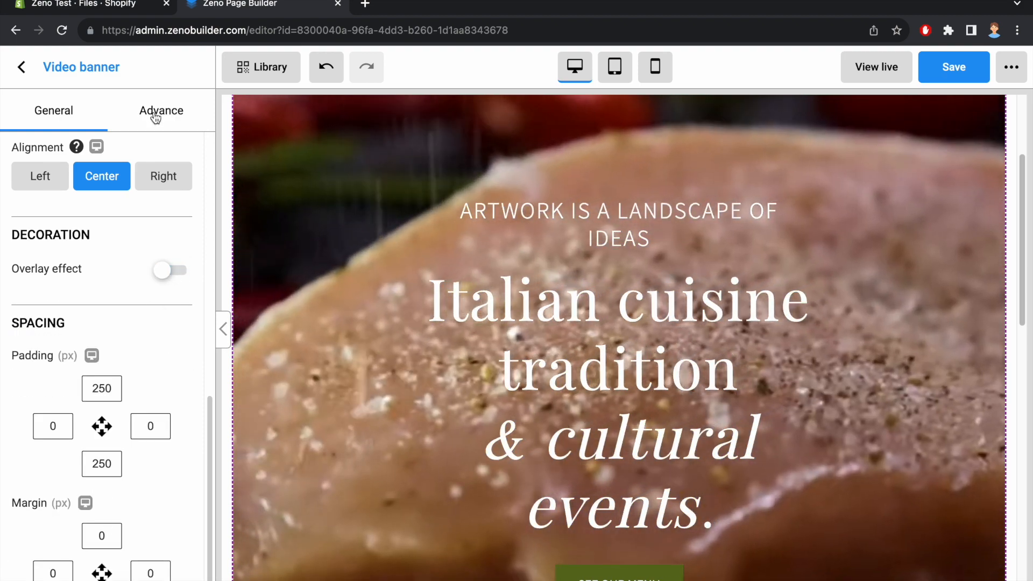
Step: In the banner's advanced settings, try hiding it on desktop and lowering its opacity, restoring desktop visibility and opacity 1
click(158, 111)
scroll(163, 216, up, 9)
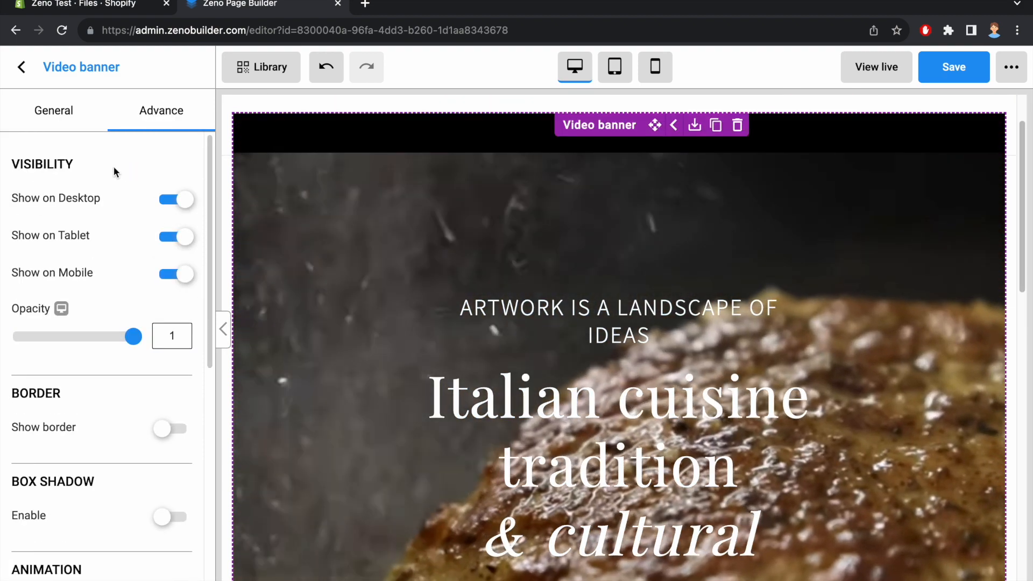
click(174, 201)
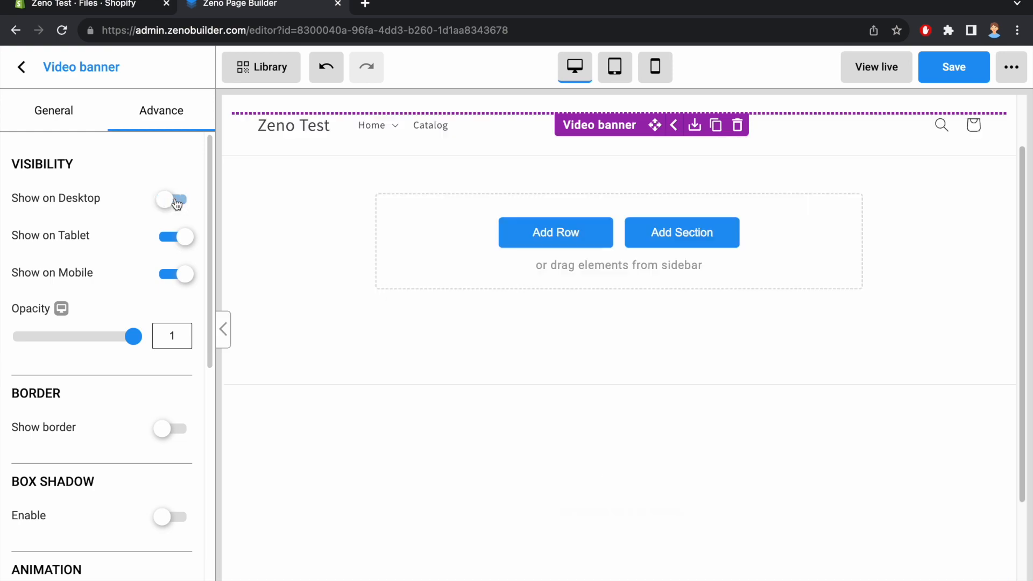
click(175, 201)
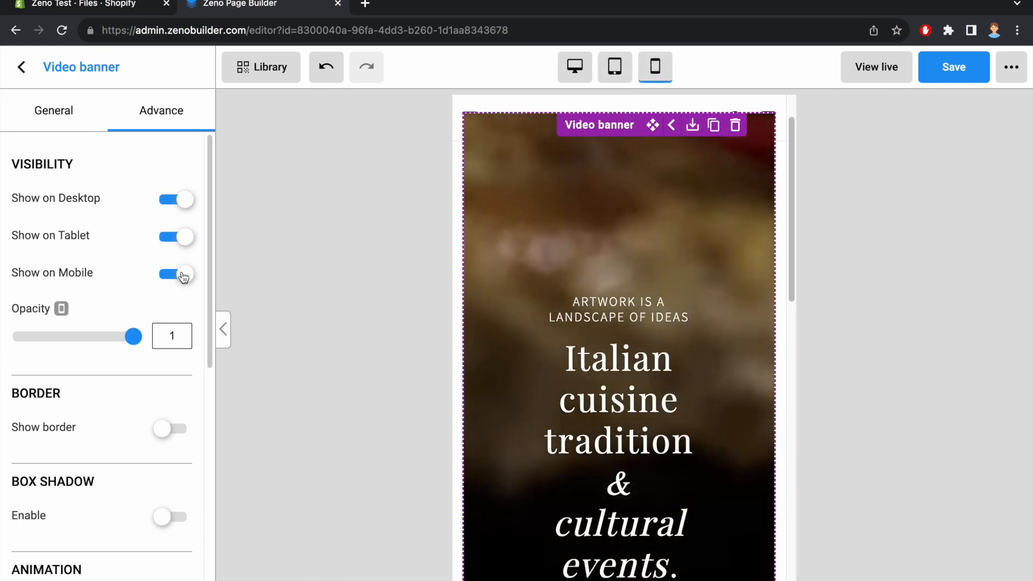
click(576, 80)
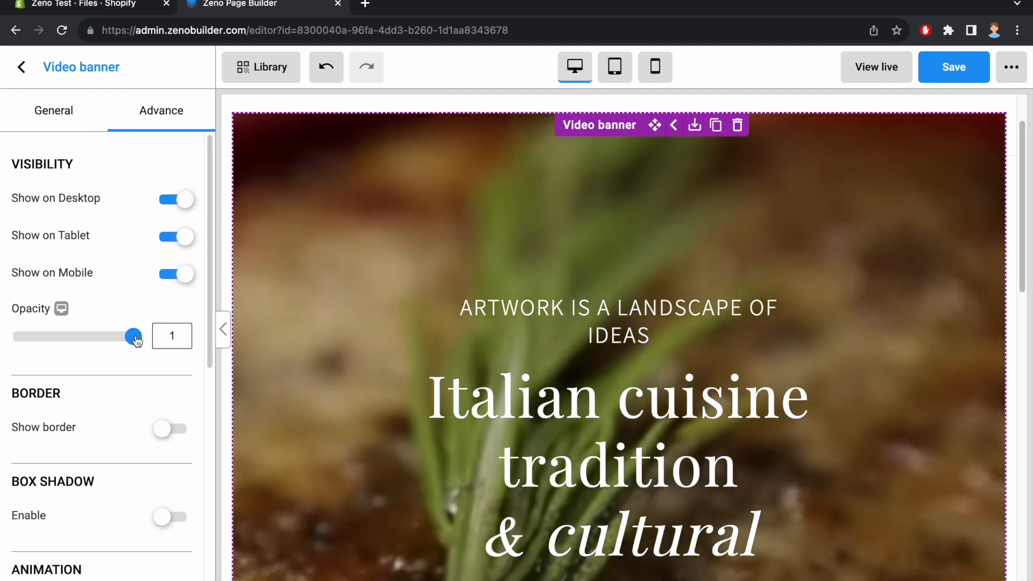
drag(132, 336, 2, 341)
drag(125, 344, 162, 351)
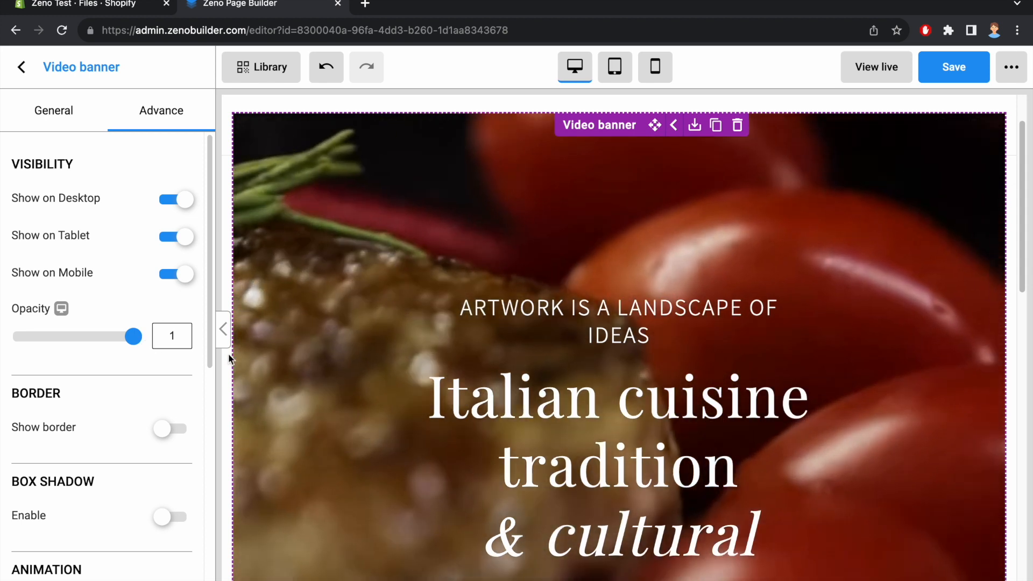
Step: Enable the video banner's border and set its width to 5 px on all four sides
scroll(332, 353, down, 8)
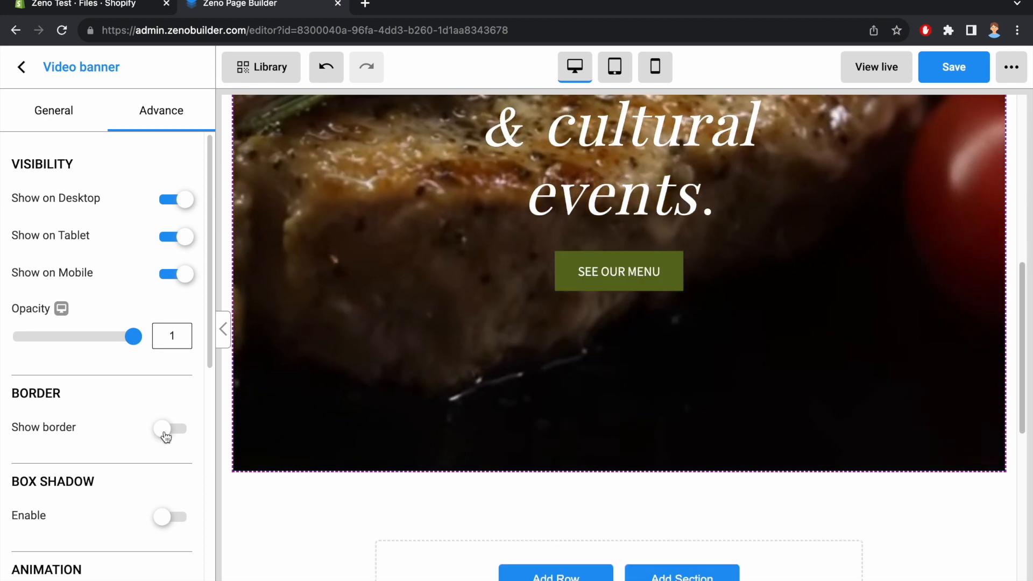
click(166, 430)
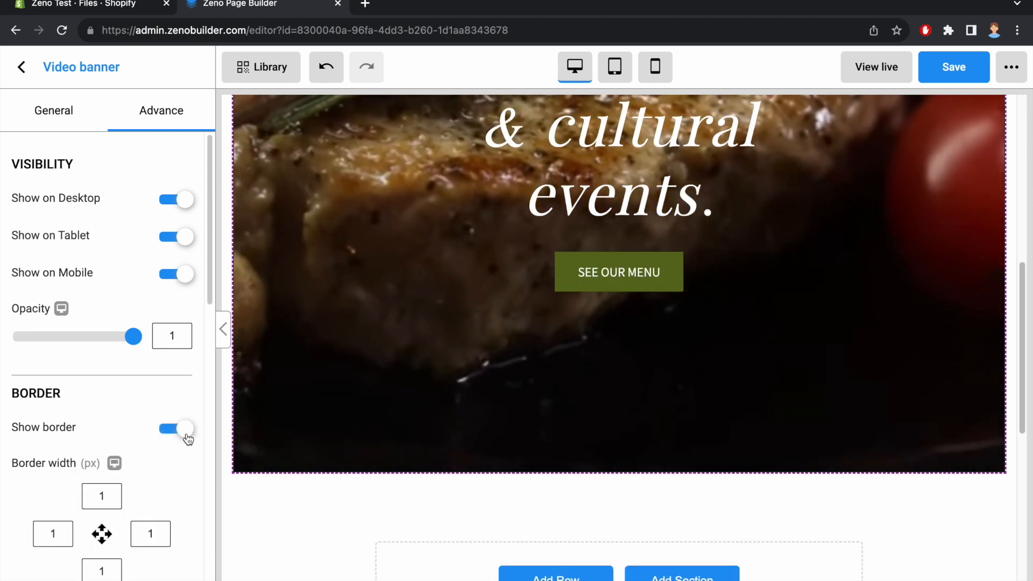
double_click(118, 489)
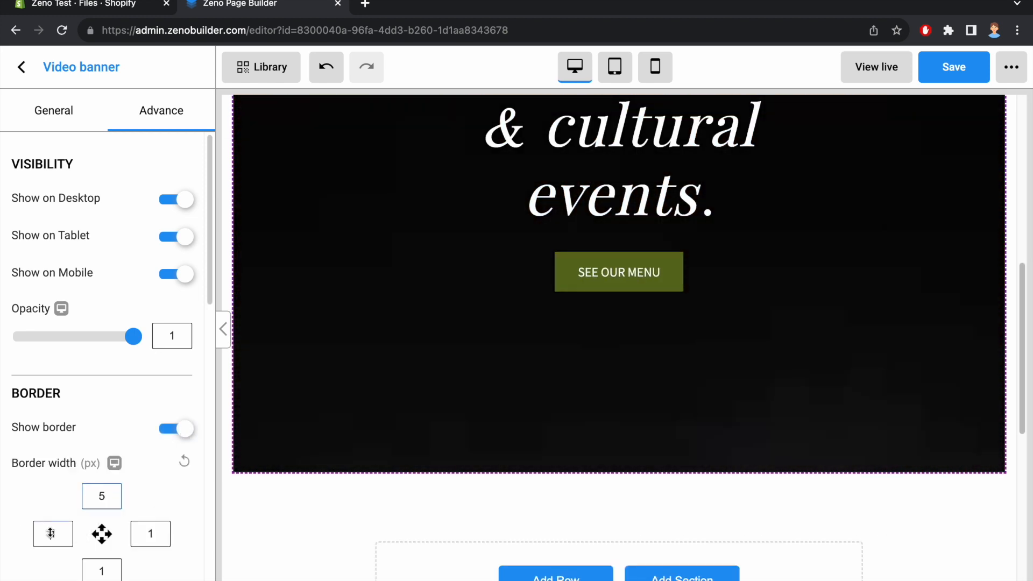
double_click(50, 533)
text(5)
double_click(105, 570)
text(5)
double_click(155, 533)
text(5)
Step: Set the banner's border radius to 35 px and its border colour to #B82424
scroll(110, 497, down, 1)
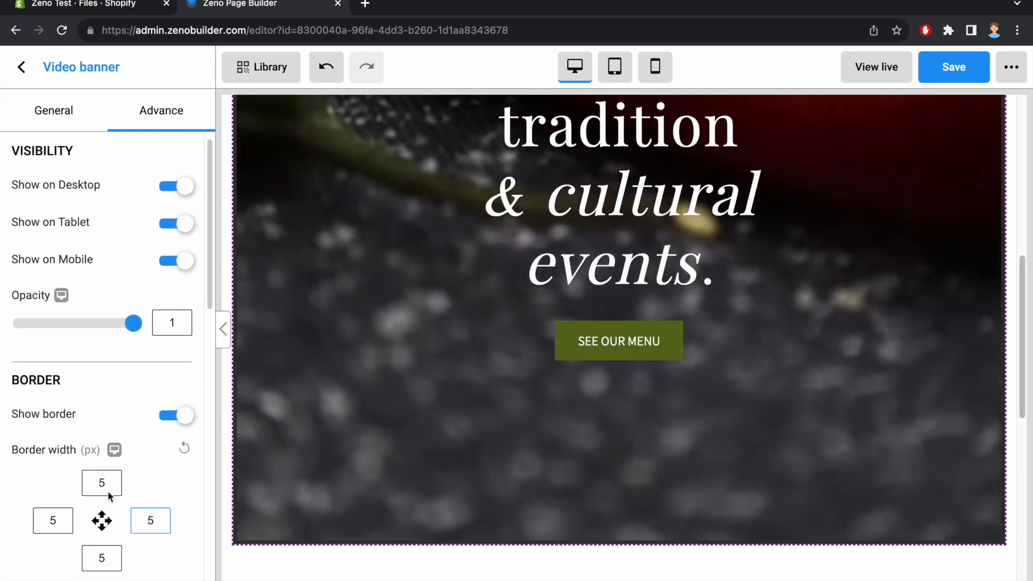
scroll(107, 490, down, 3)
drag(22, 487, 105, 490)
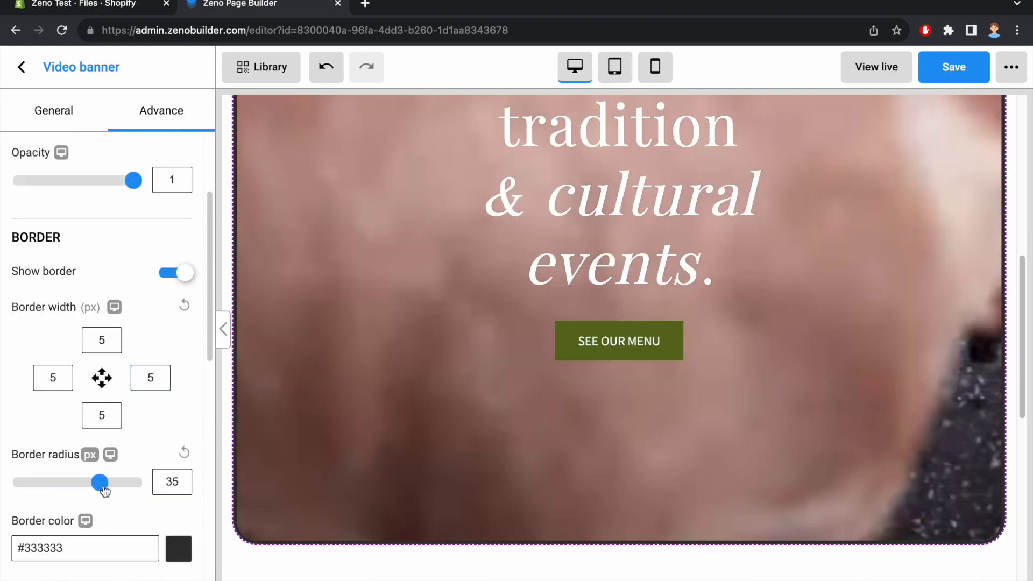
click(178, 548)
scroll(131, 533, down, 2)
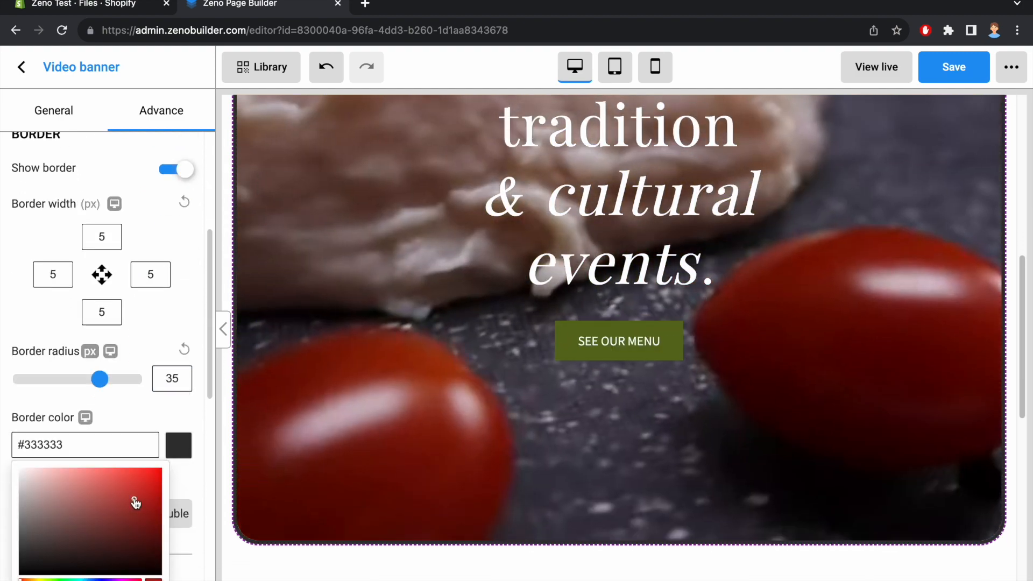
click(135, 503)
click(162, 418)
Step: Try the Dashed and Dotted border styles on the banner and choose Double
scroll(109, 452, down, 1)
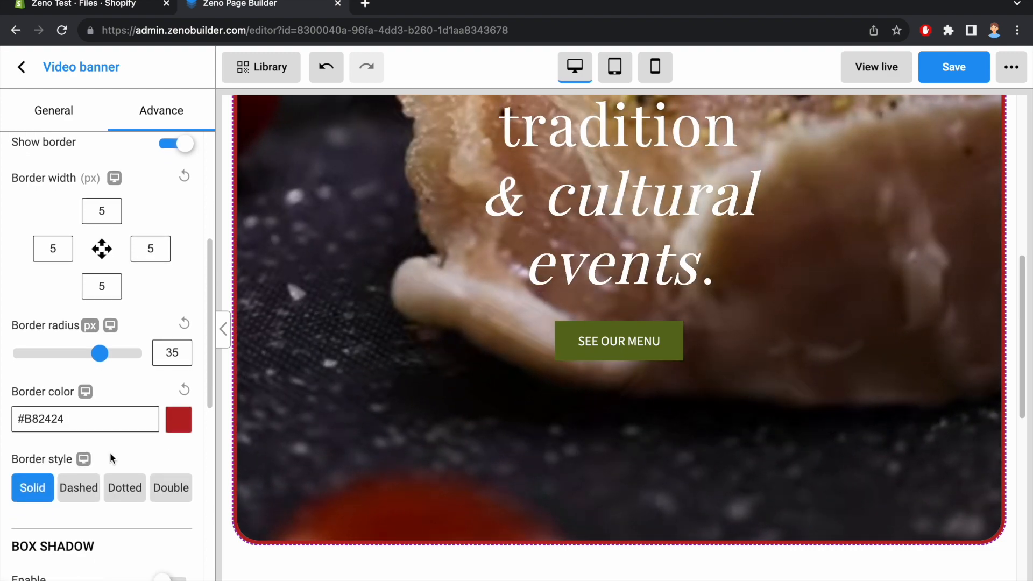
click(79, 489)
click(125, 489)
click(171, 489)
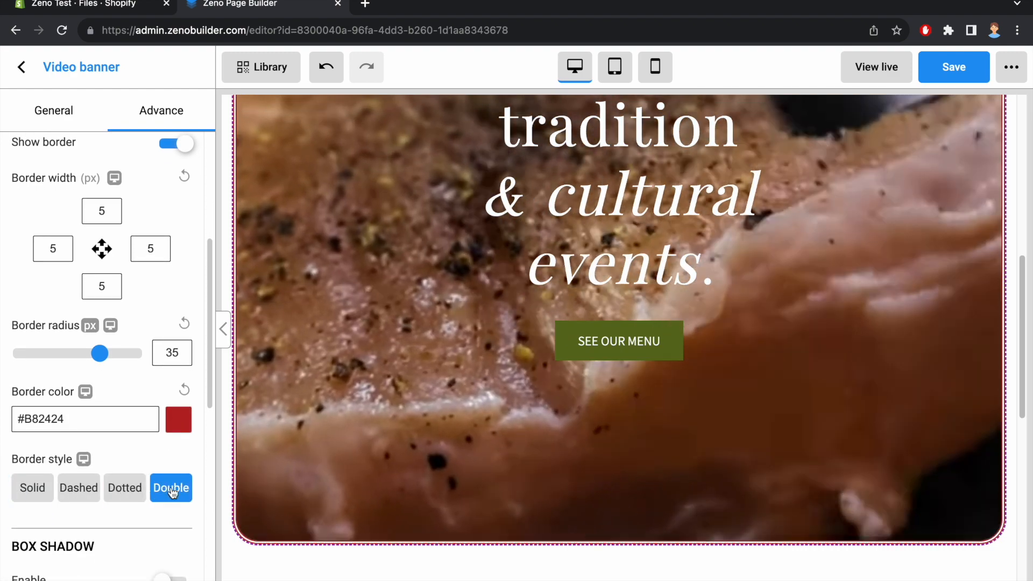
Step: Turn off the video banner's border
scroll(164, 382, up, 3)
click(172, 318)
scroll(143, 355, down, 2)
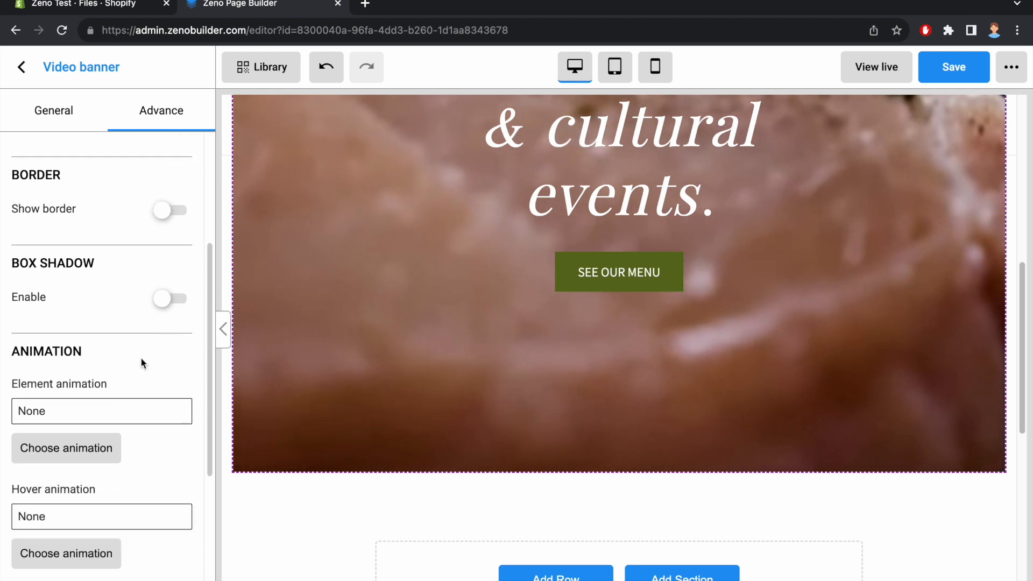
Step: Try a box shadow on the banner with a 19 px horizontal and 20 px vertical offset, and disable it again
scroll(140, 357, down, 1)
click(163, 277)
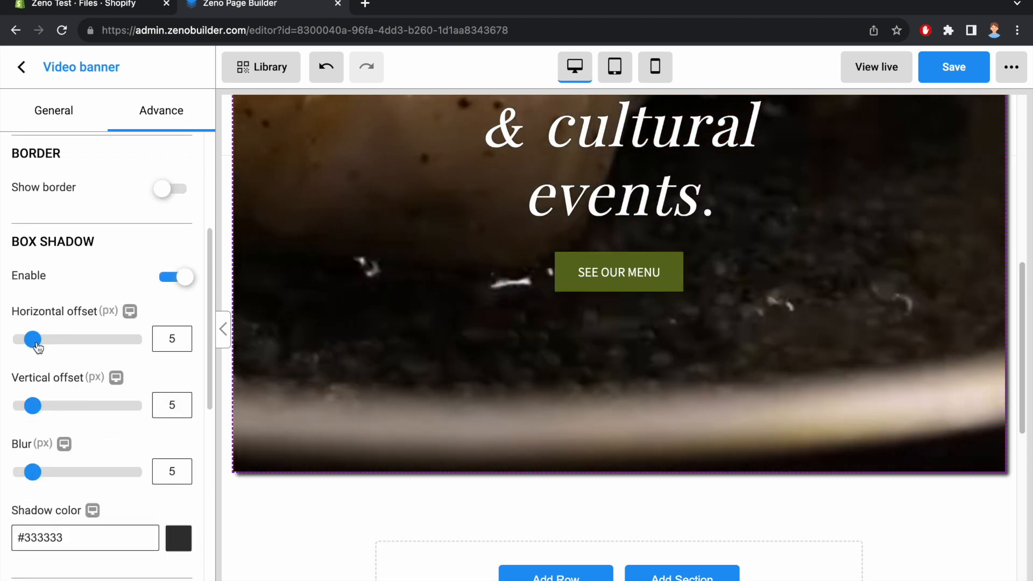
drag(35, 340, 64, 340)
drag(32, 405, 66, 406)
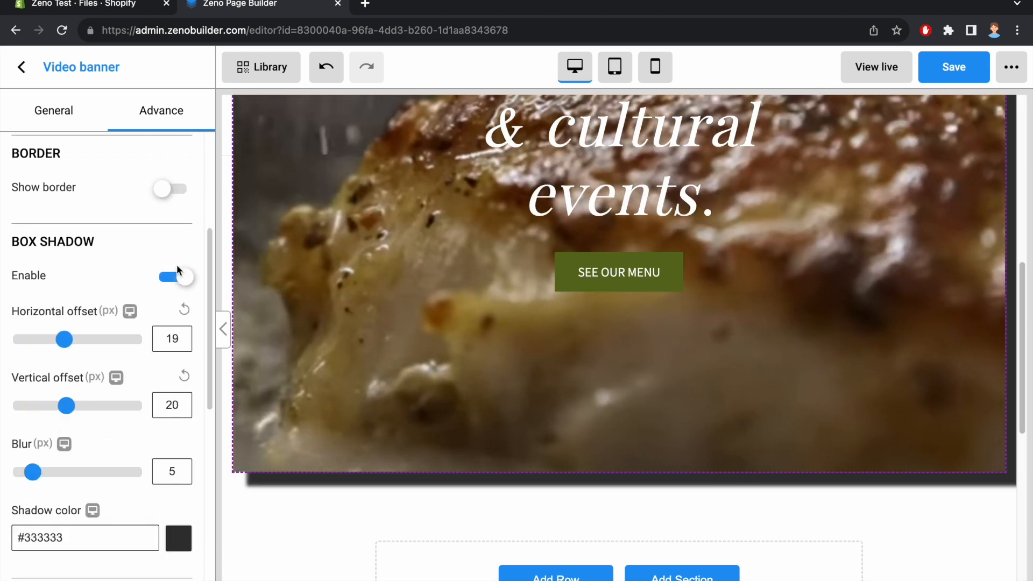
click(178, 272)
Step: Apply the Scale shake element animation to the video banner
click(105, 427)
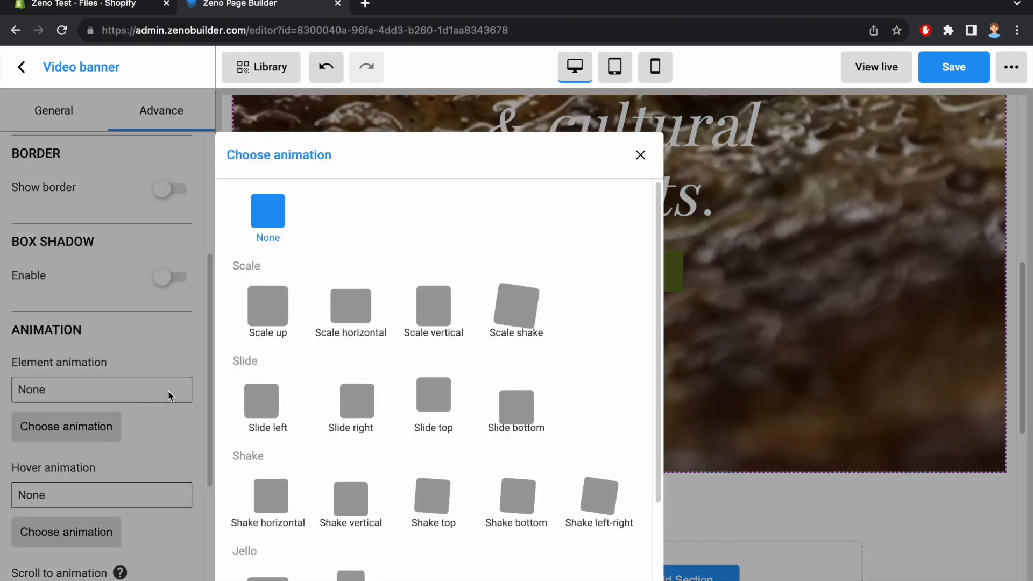
click(515, 306)
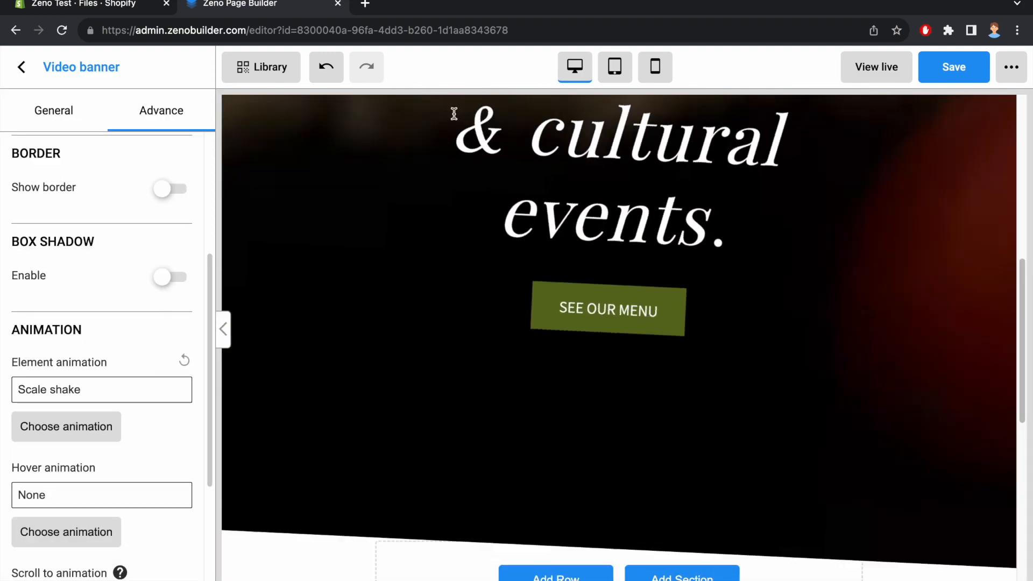
Step: Delete the existing video banner and add a new Video banner element to the empty page
scroll(454, 113, up, 9)
click(738, 196)
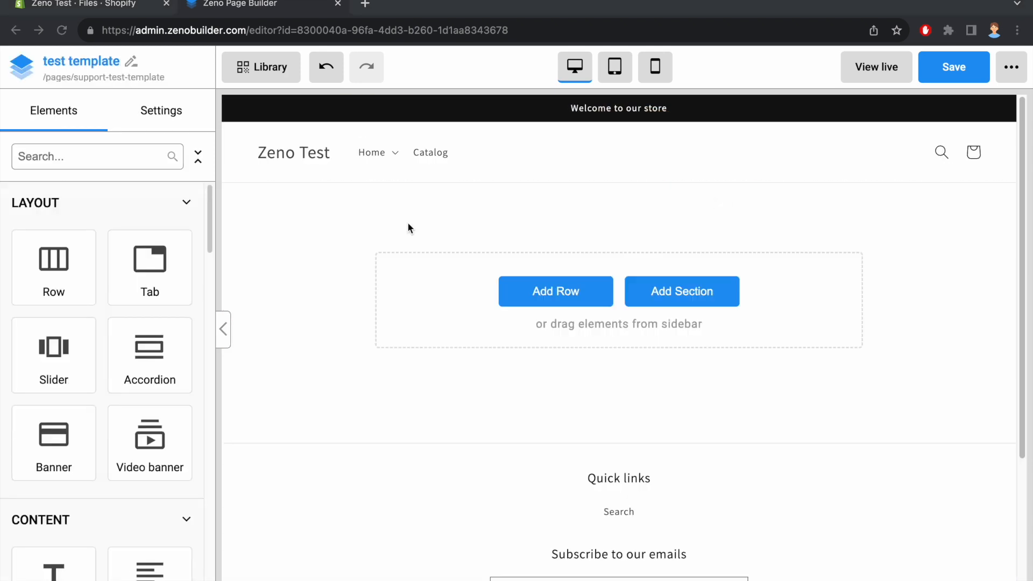
click(139, 164)
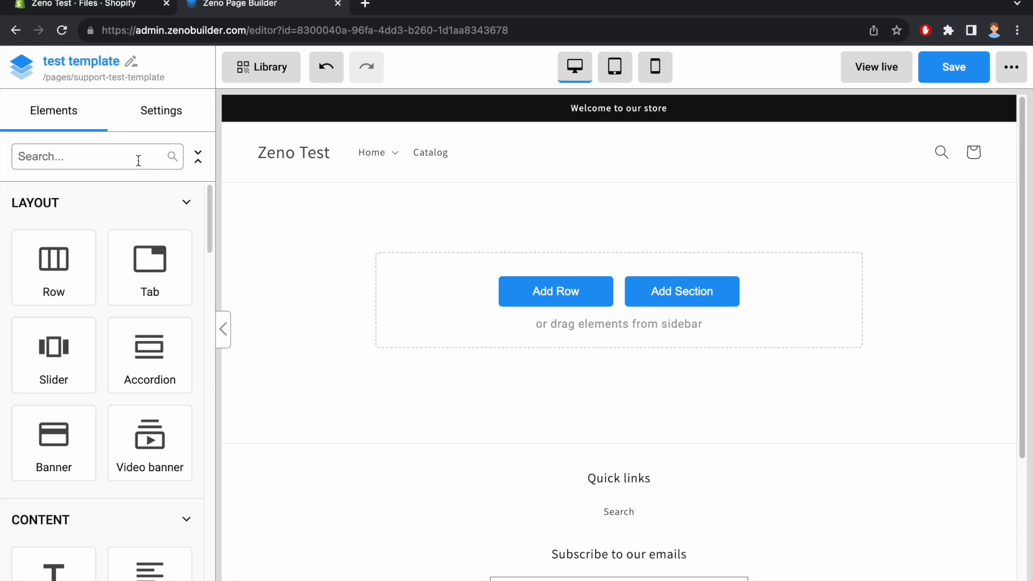
text(vide)
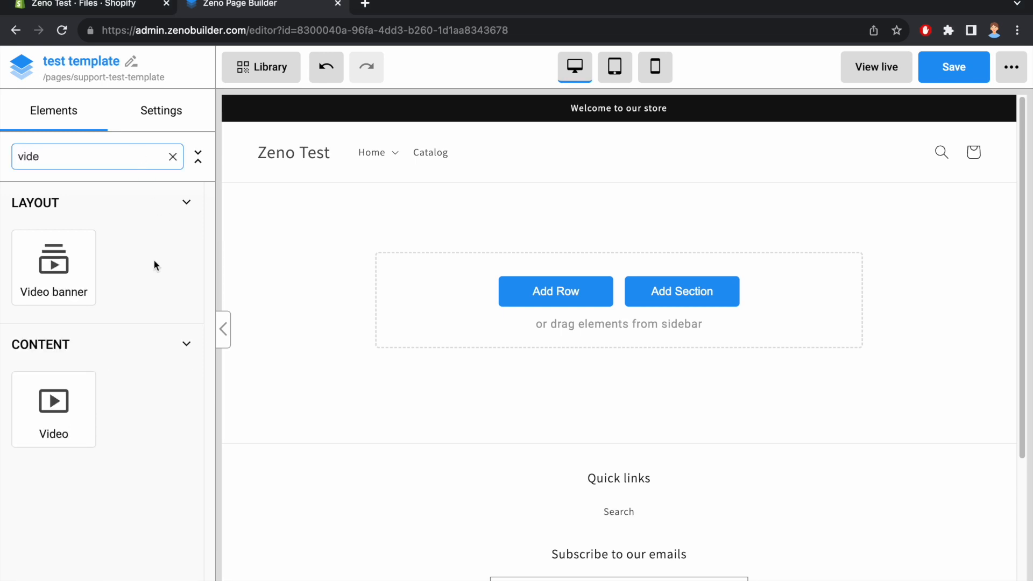
drag(66, 268, 427, 312)
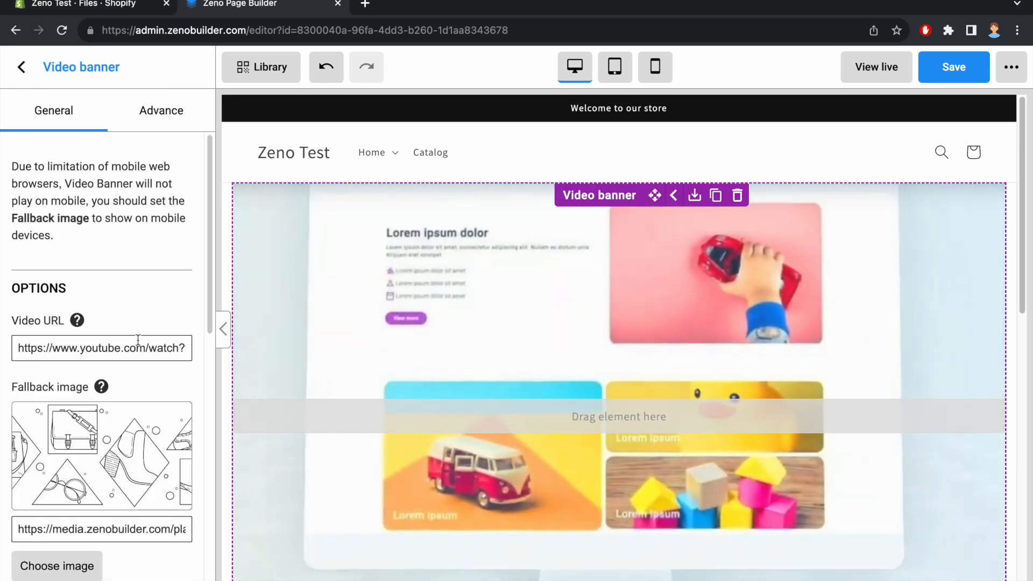
Step: Make the new video banner full width
scroll(133, 327, down, 2)
scroll(133, 327, down, 3)
click(171, 416)
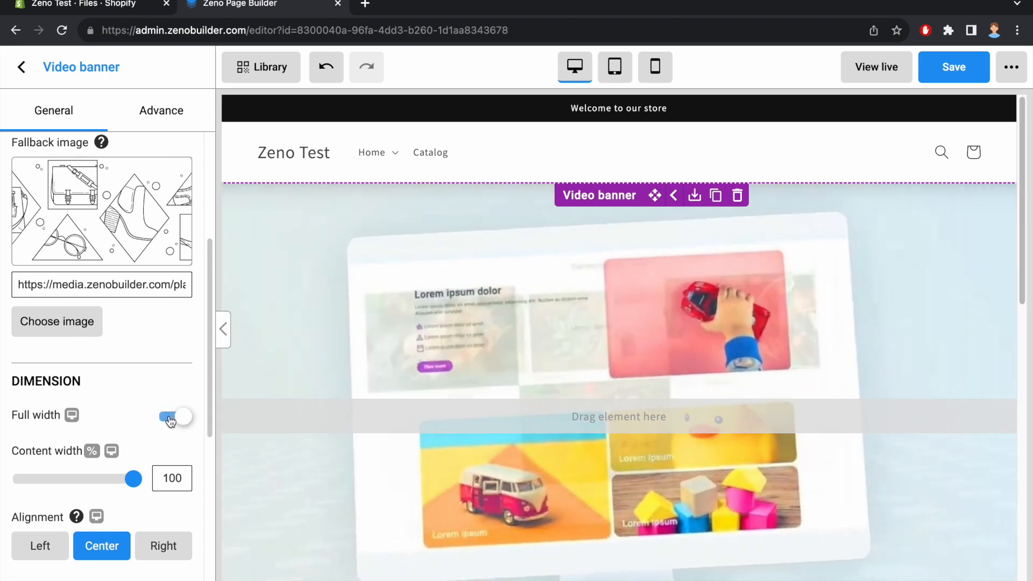
scroll(99, 330, up, 4)
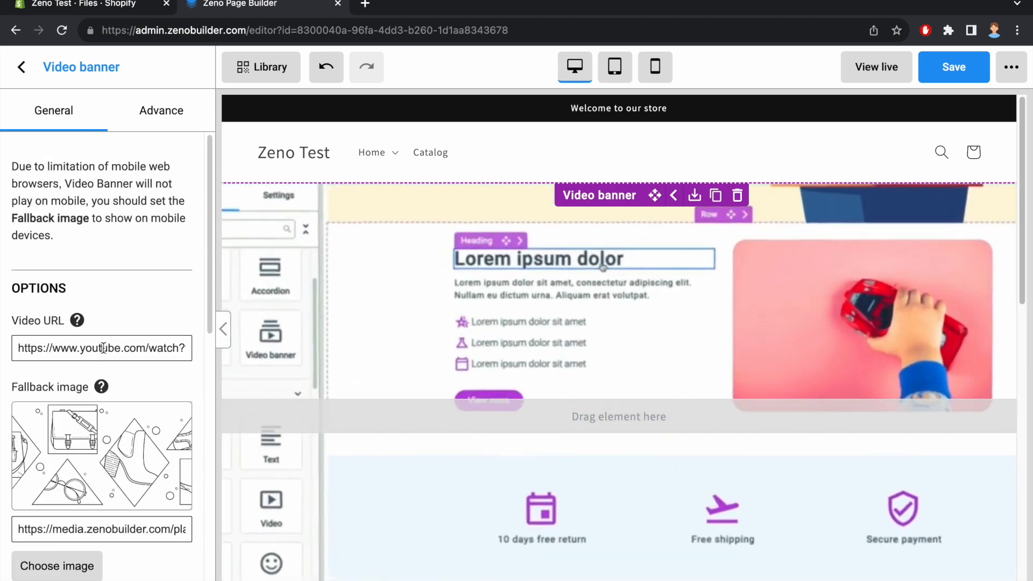
triple_click(103, 348)
text(https://www.youtube.com/watch?v=DsWKMNkvell)
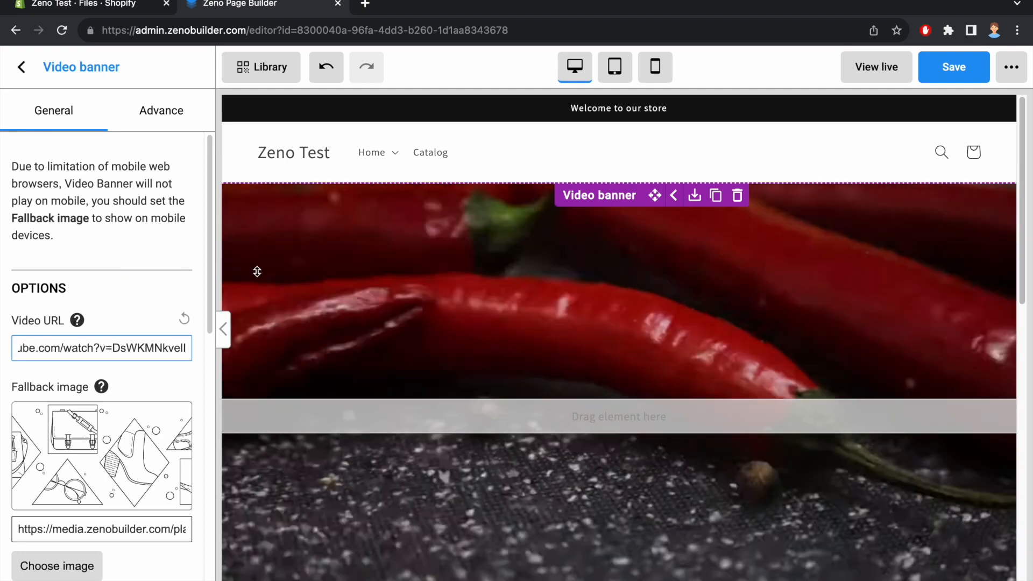
Step: Set the video banner's top and bottom padding to 250 px each
click(259, 272)
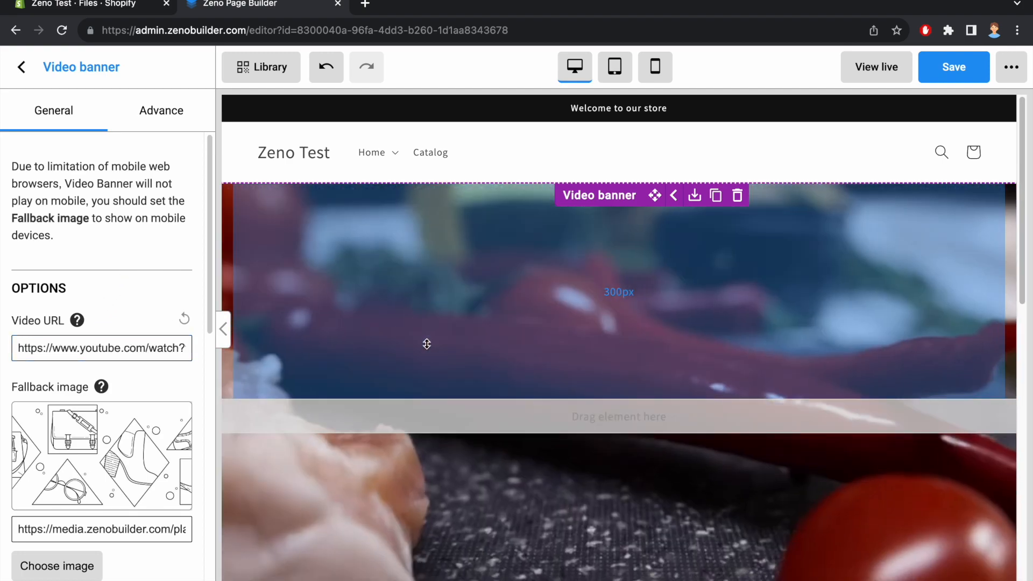
drag(426, 344, 439, 308)
scroll(88, 447, down, 10)
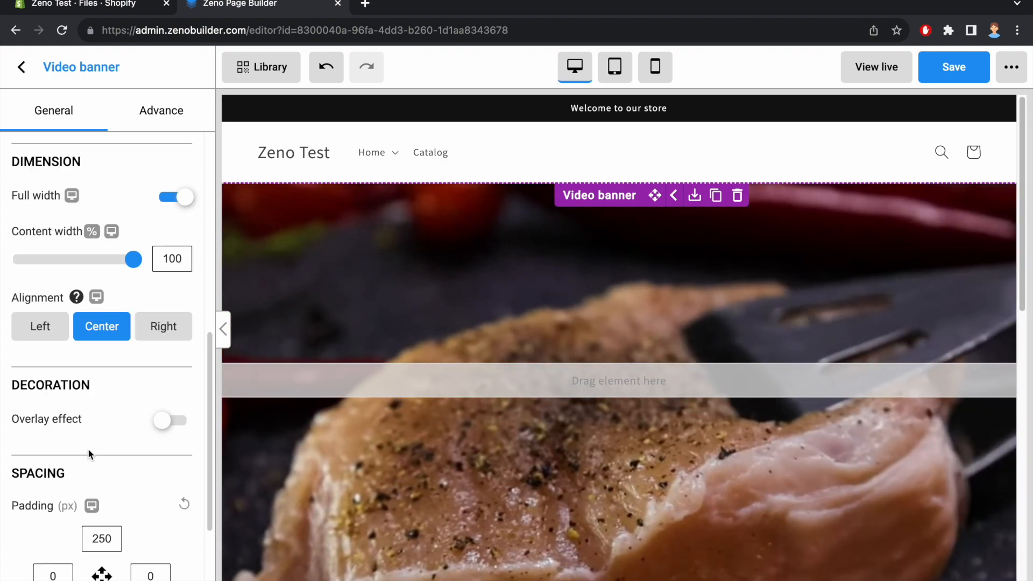
click(102, 426)
double_click(102, 427)
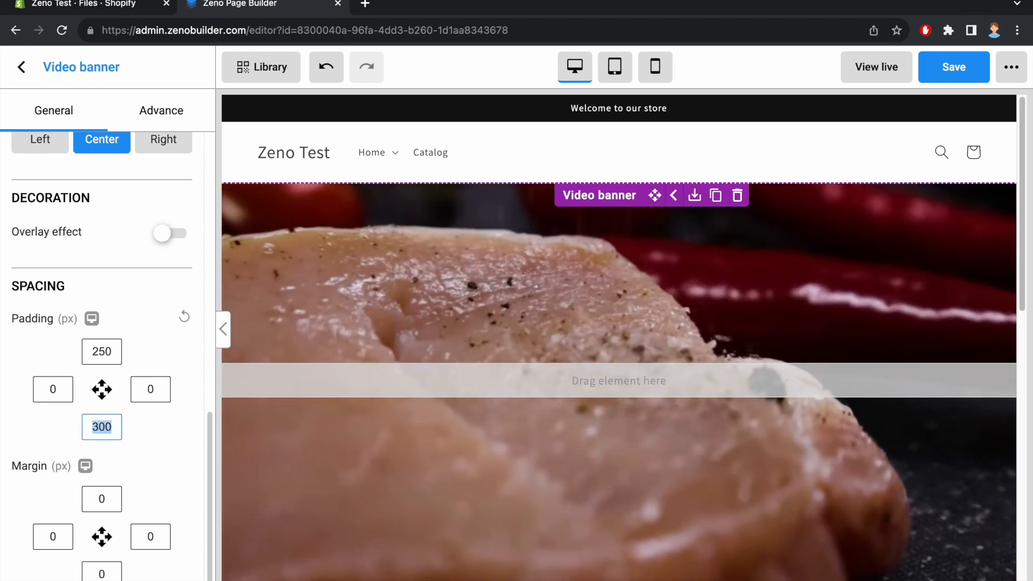
text(250)
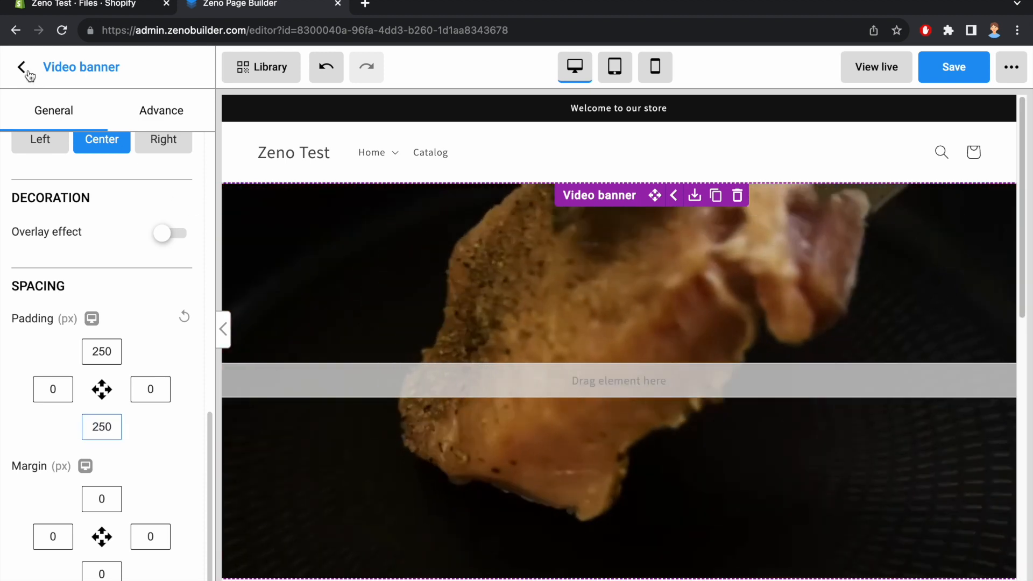
Step: Find the Heading element, place it inside the video banner and align it to the center
click(21, 67)
double_click(82, 155)
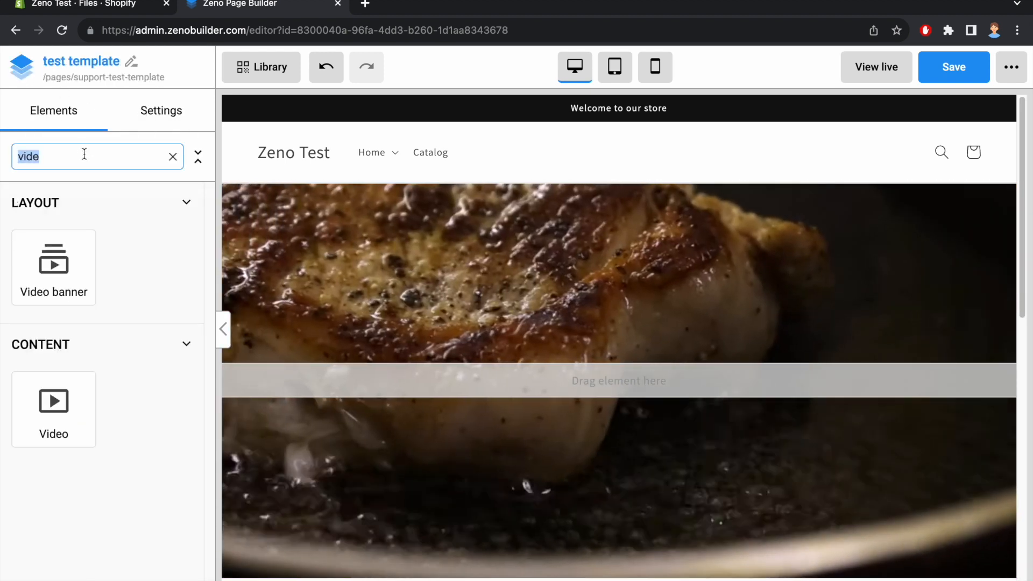
text(head)
drag(71, 275, 549, 393)
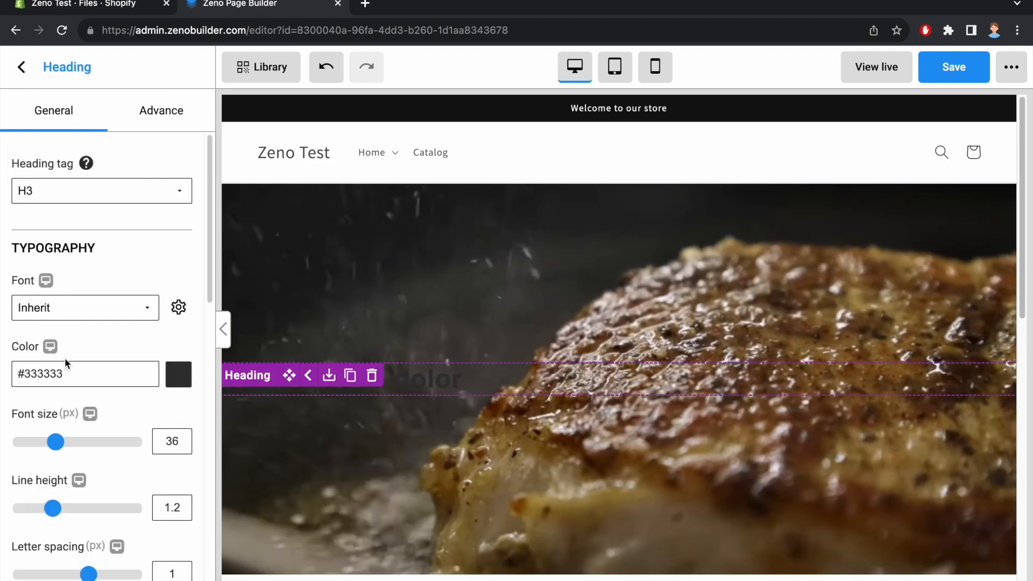
scroll(113, 375, down, 5)
click(102, 492)
Step: Set the heading's text color to #FFF and its font size to 32 px
scroll(168, 311, up, 4)
triple_click(90, 301)
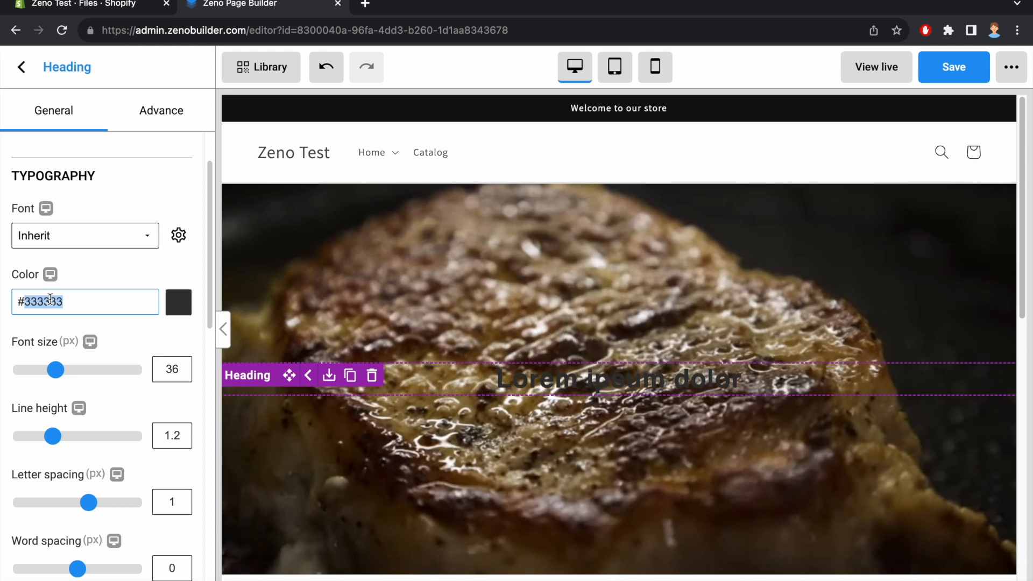
text(#FFF)
scroll(184, 388, down, 1)
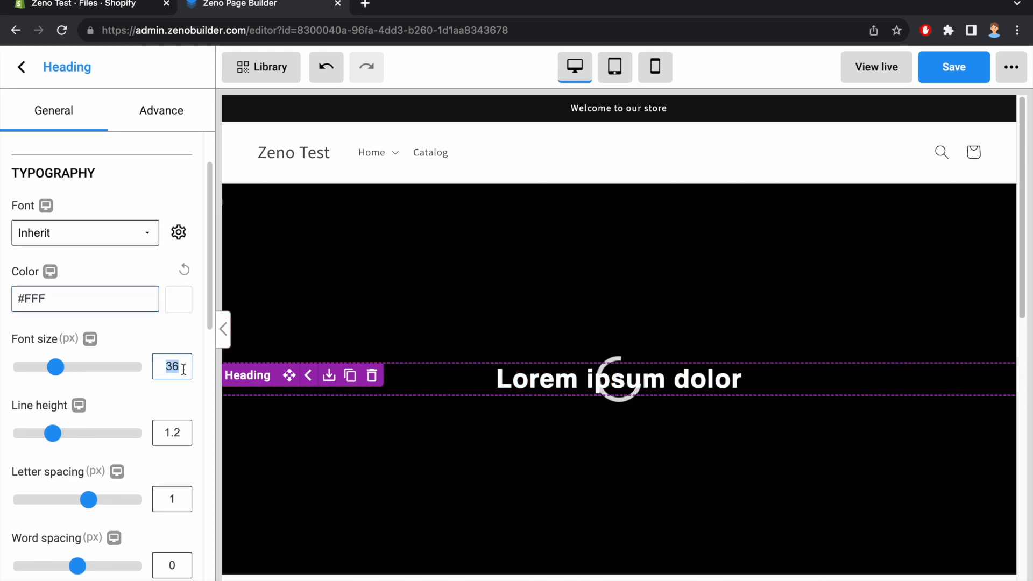
text(32)
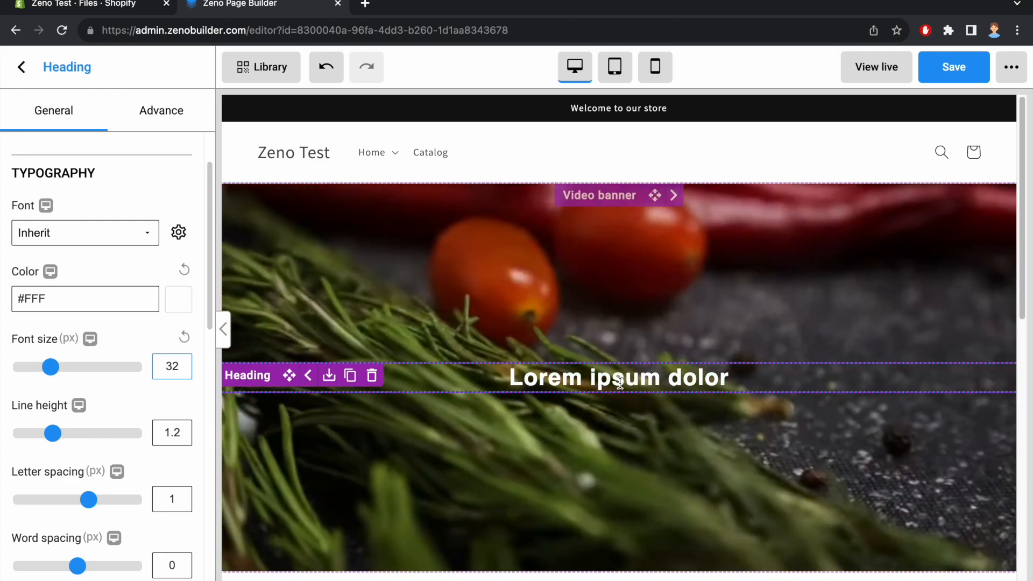
Step: Replace the heading's text with "ARTWORK IS A LANDSCAPE OF IDEAS" and set its font weight to Normal
click(620, 383)
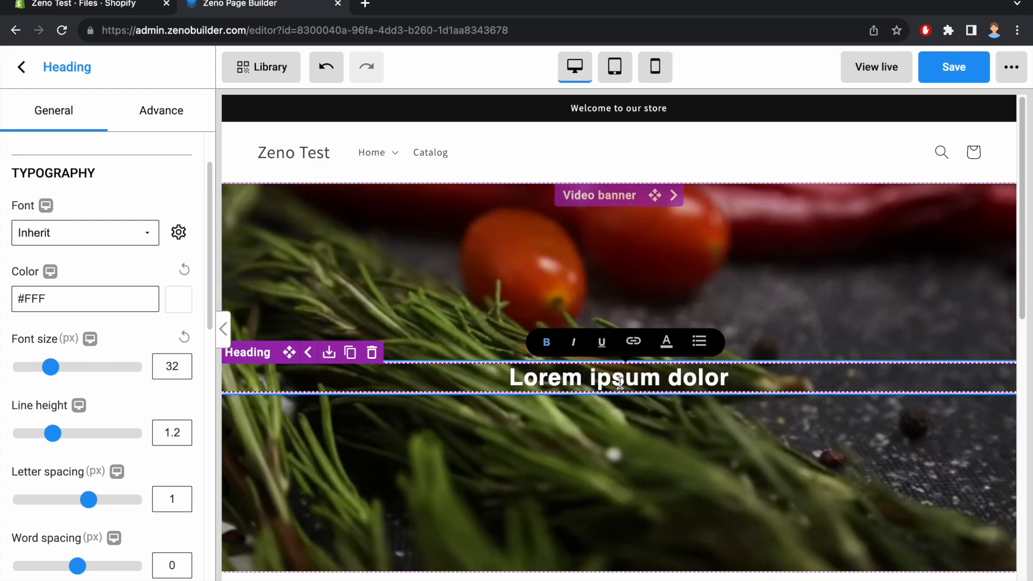
key(super+a)
text(ARTWORK)
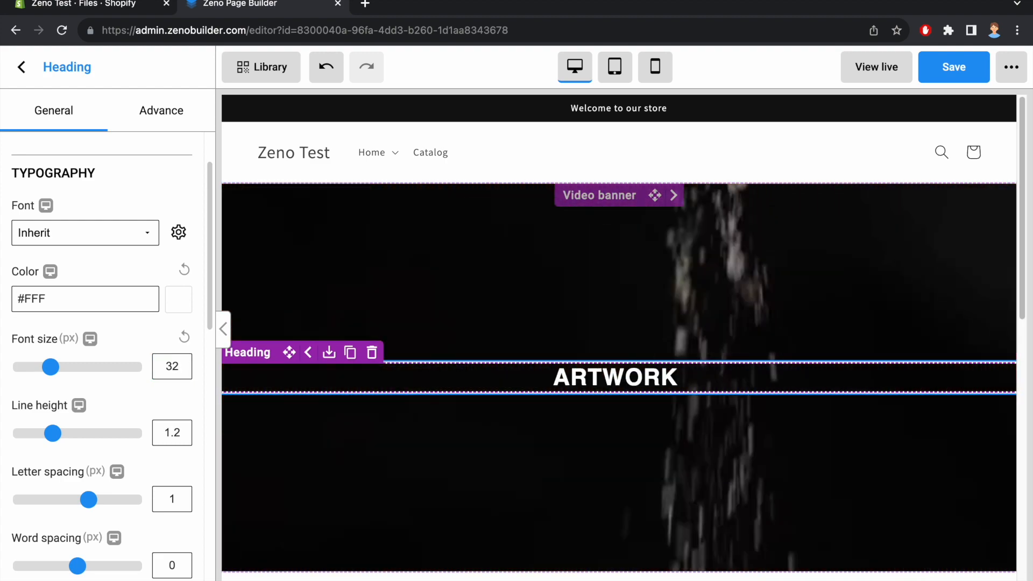
key(super+a)
key(BackSpace)
text(ARTWORK IS A LAND)
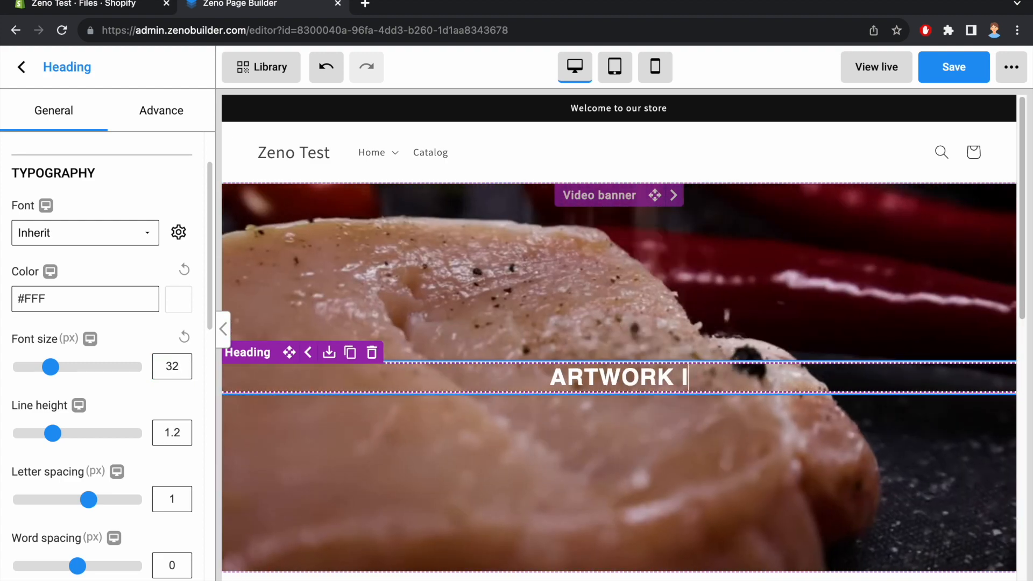
text(SCAPE OF IDEAS)
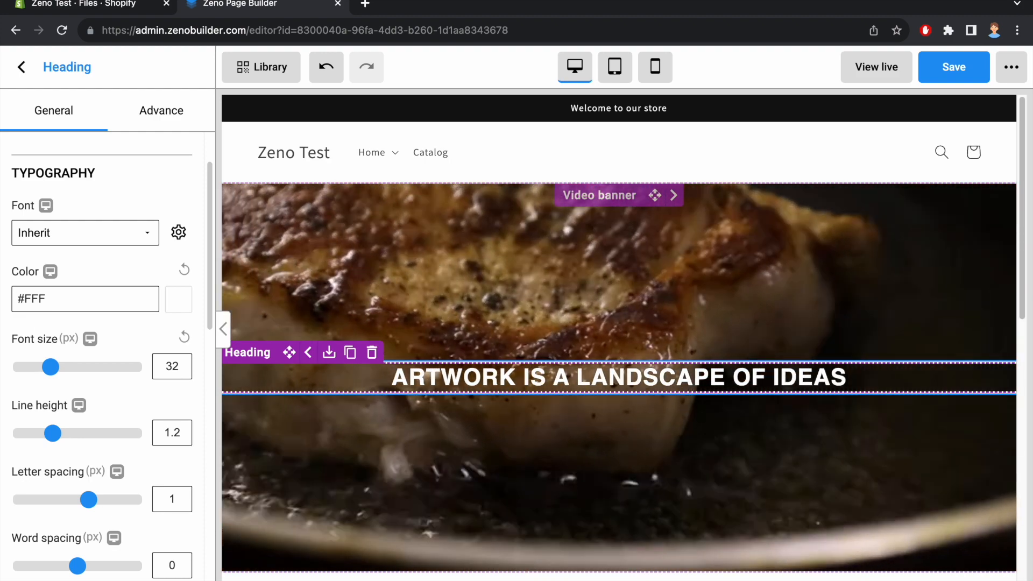
scroll(102, 358, down, 8)
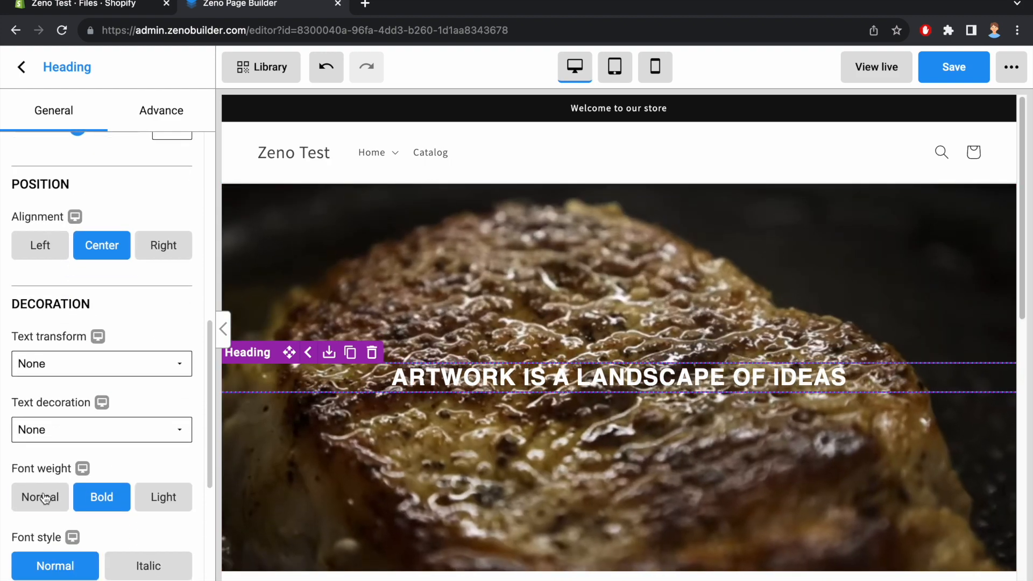
click(42, 496)
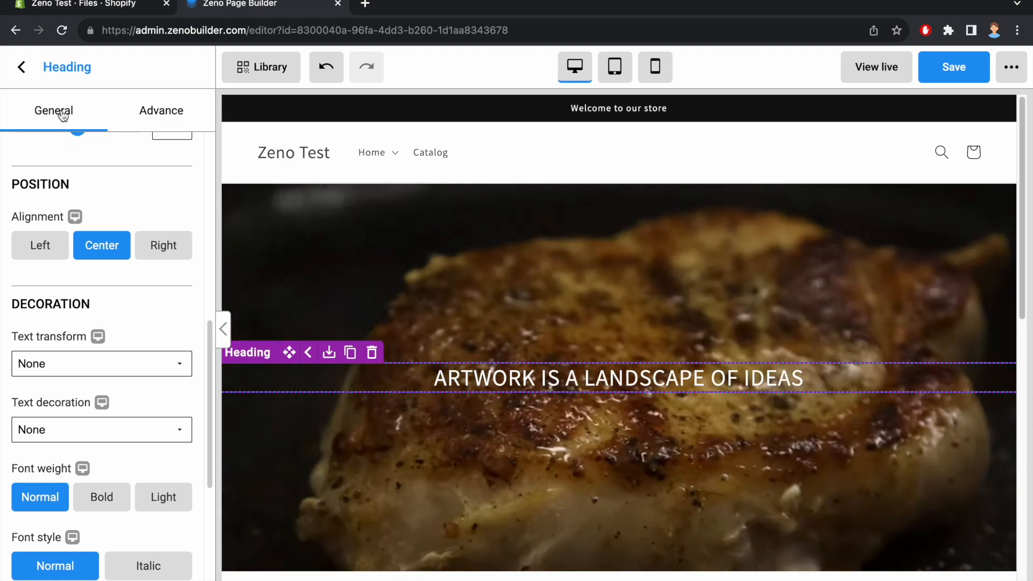
Step: Add a second Heading element directly below the first one in the banner and center it
click(21, 67)
drag(54, 266, 601, 396)
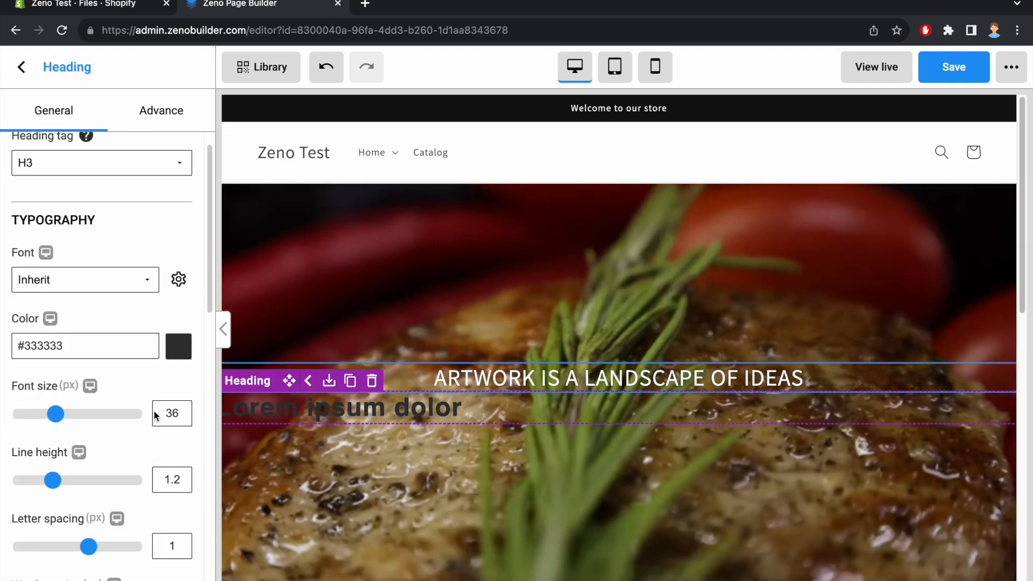
scroll(157, 428, down, 5)
click(102, 511)
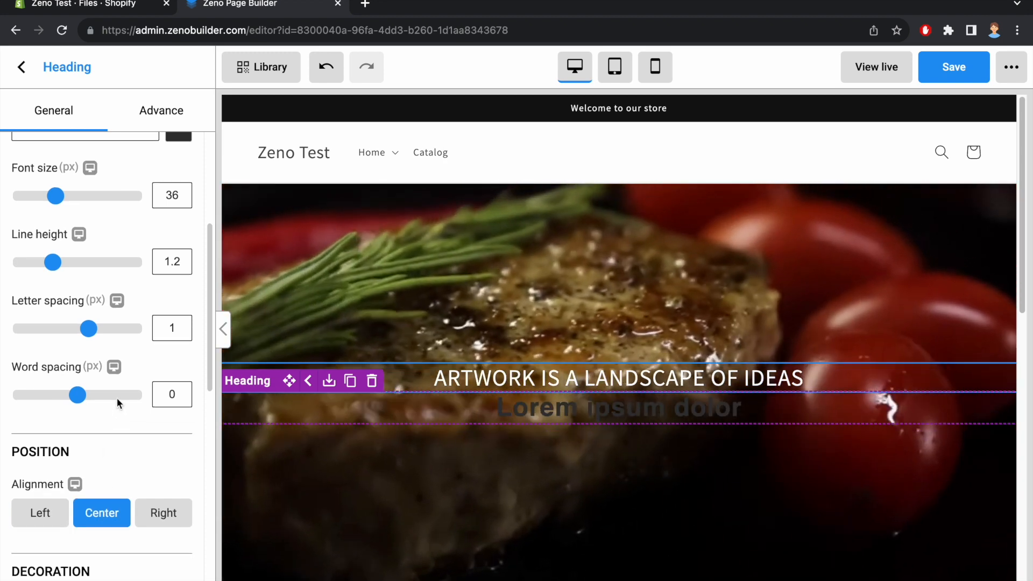
Step: Color the second heading #FFF and change its text to "Italian cuisine tradition & cultural events."
scroll(114, 382, up, 2)
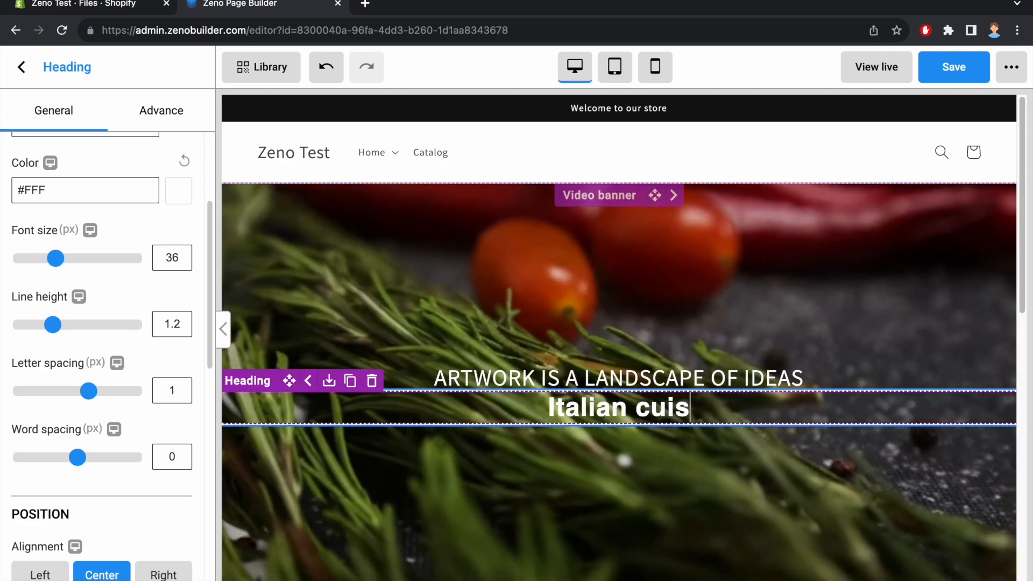
text(adition & cultu)
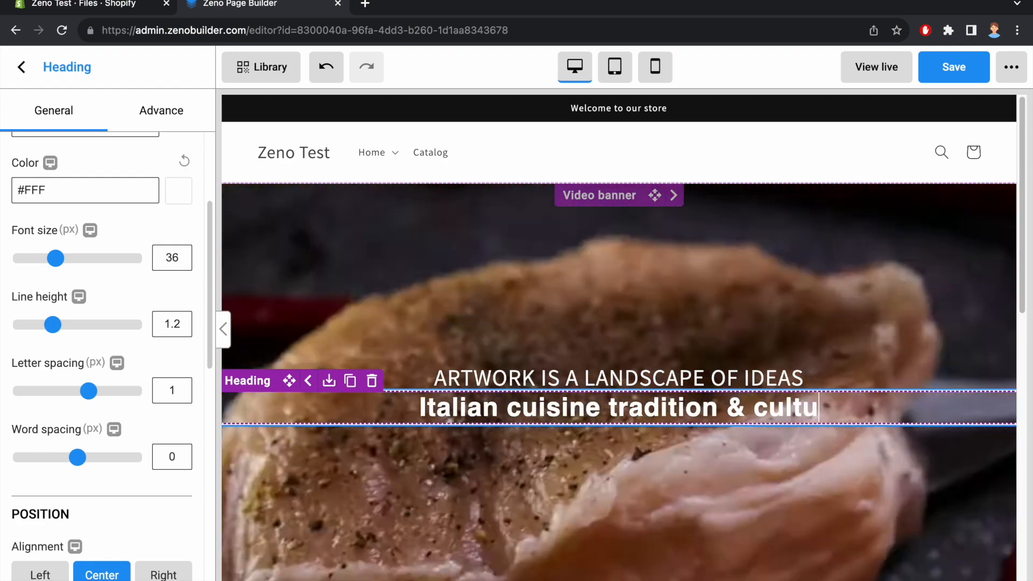
text(ral events.)
Step: Set the second heading's font size to 80 px
scroll(108, 276, up, 1)
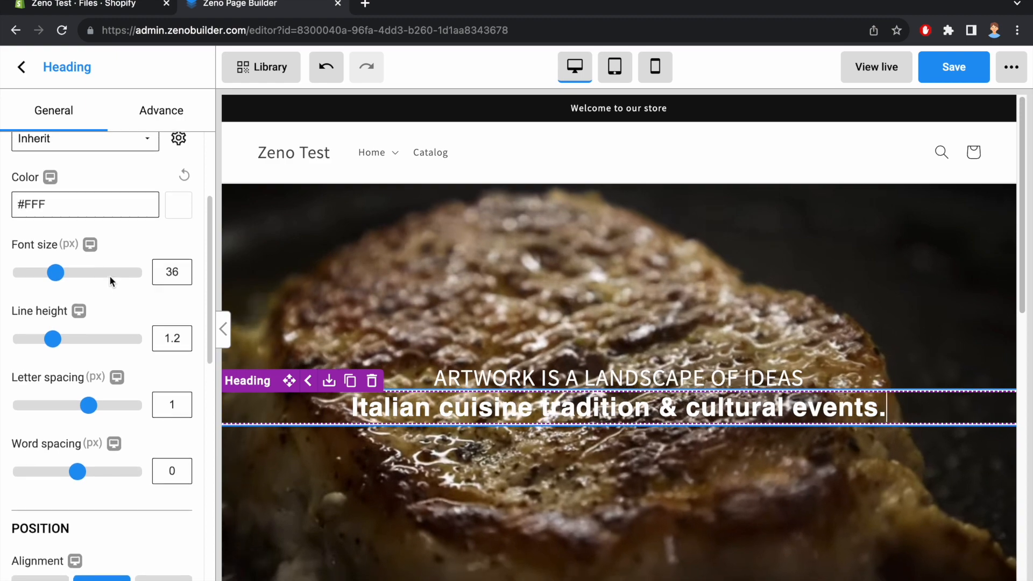
double_click(174, 273)
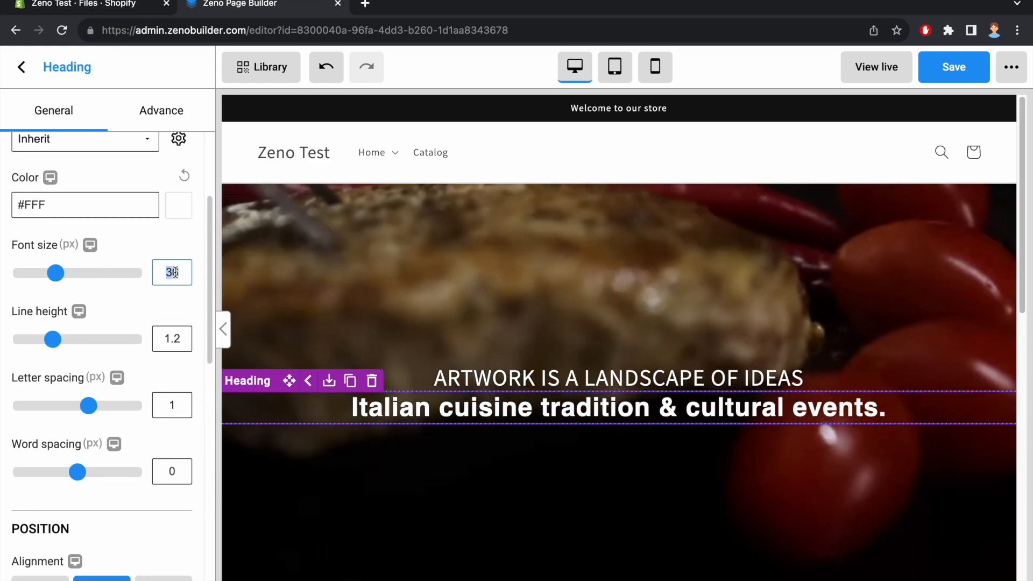
text(80)
Step: Add the Playfair Display font to the selected fonts in the font manager and save the list
scroll(120, 279, up, 1)
click(106, 213)
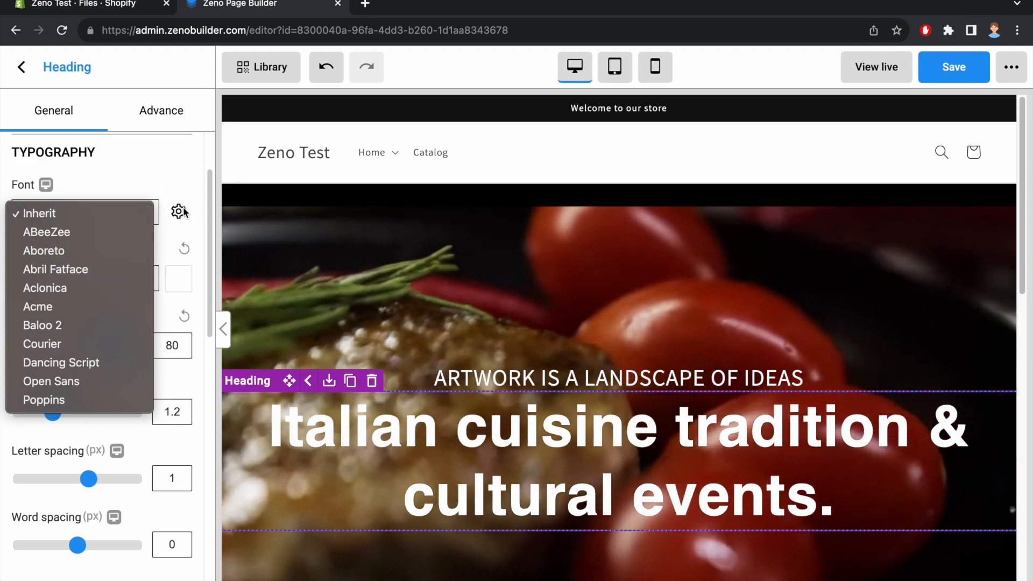
click(181, 213)
click(180, 212)
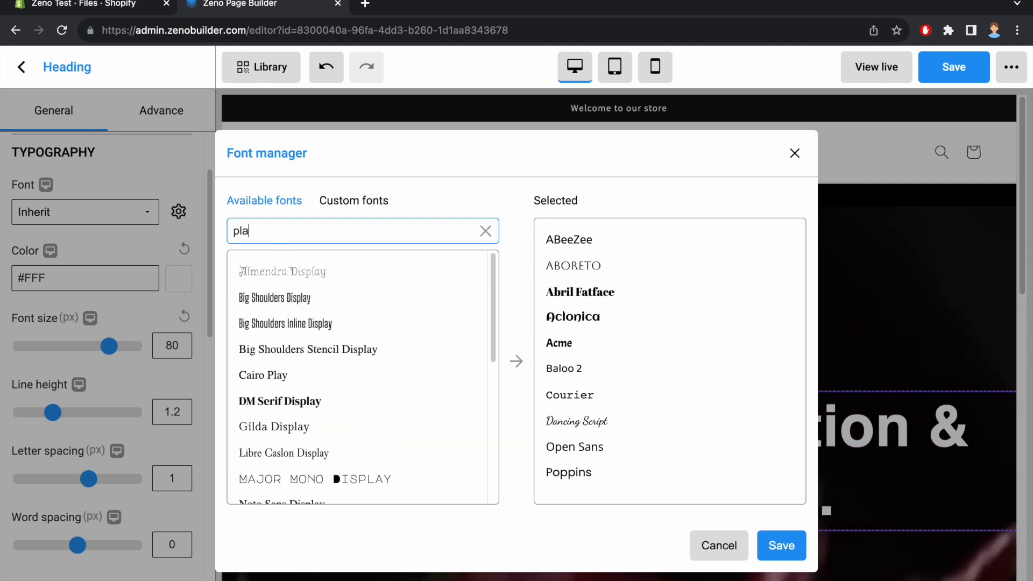
text(playfa)
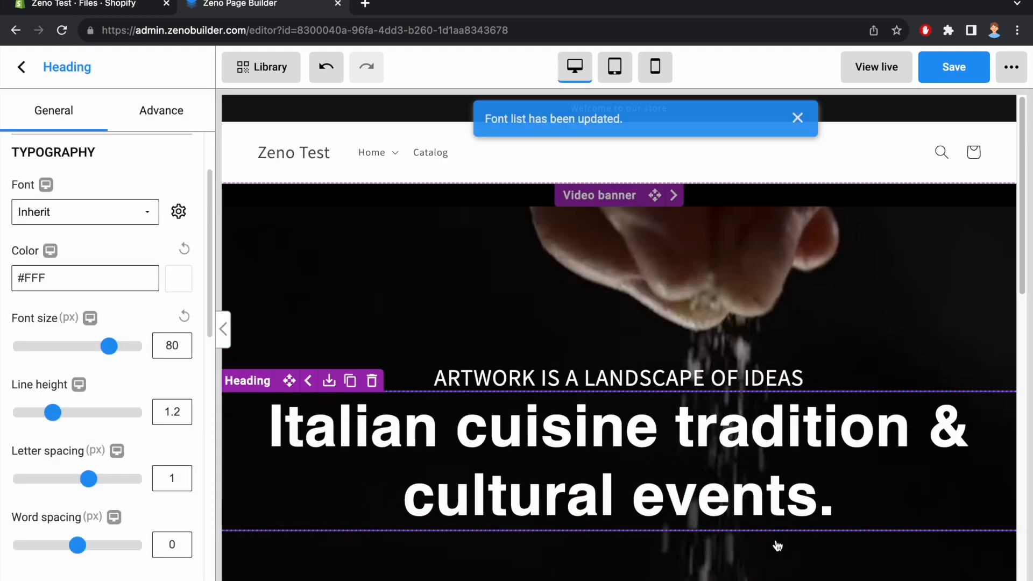
Step: Apply the Playfair Display font to the second heading and set its font weight to Normal
click(99, 212)
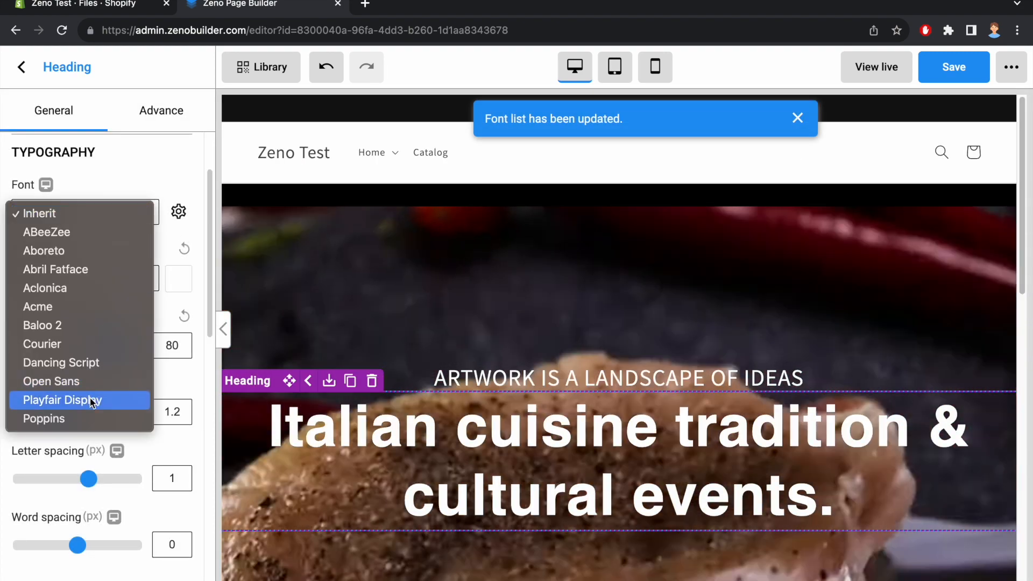
click(92, 399)
scroll(144, 275, down, 7)
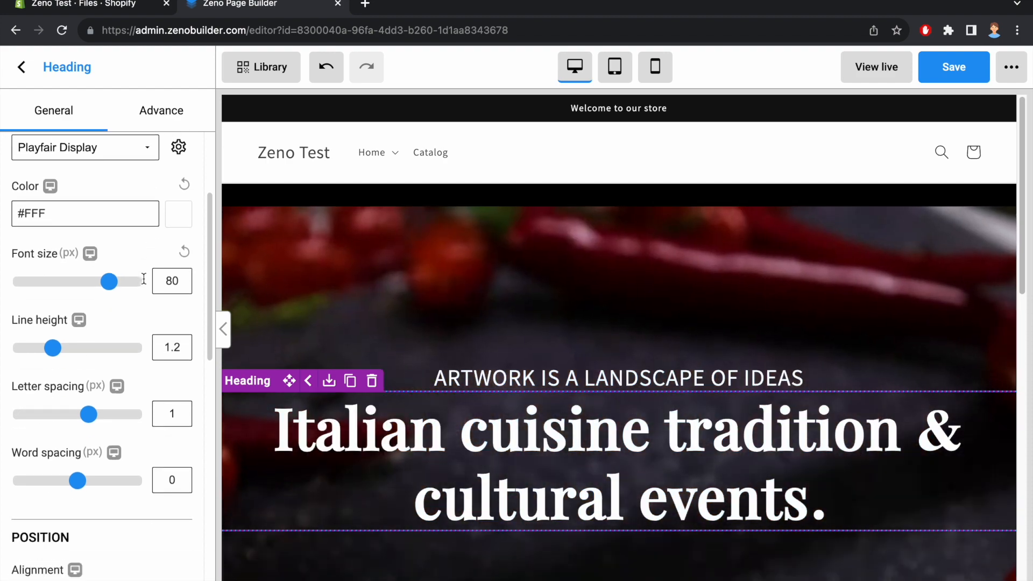
scroll(143, 278, down, 3)
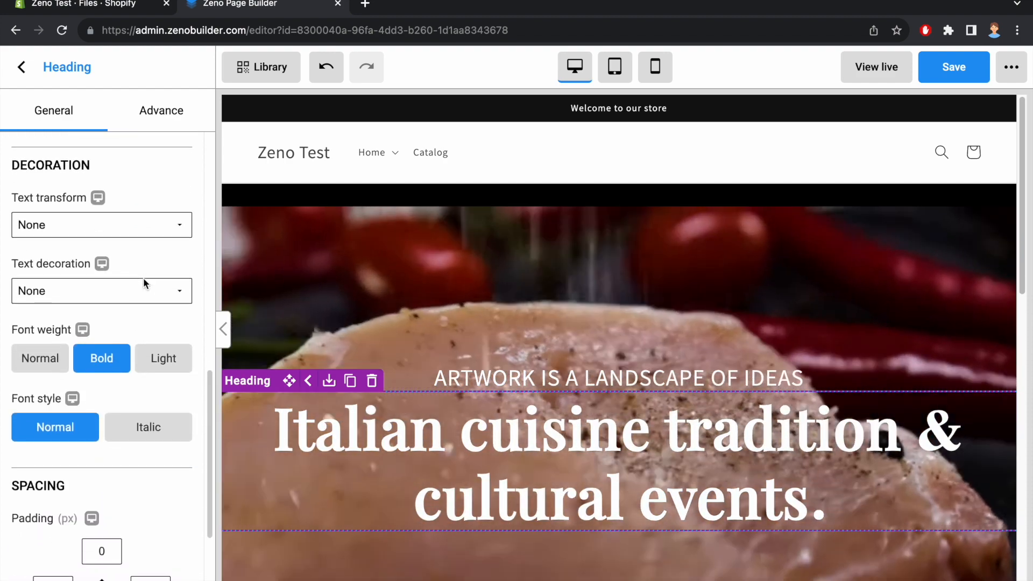
click(45, 368)
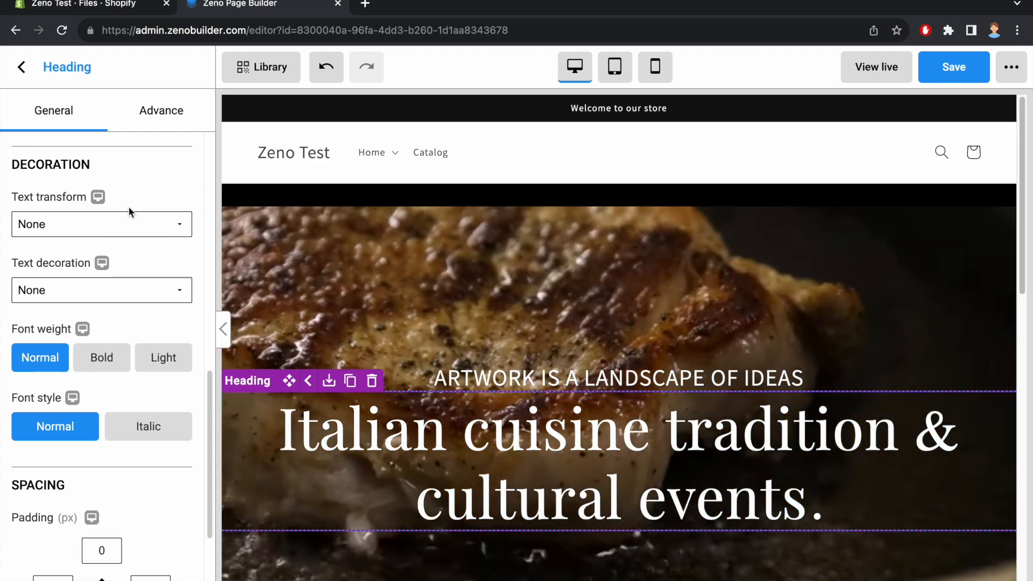
Step: Find the Button element and place it in the video banner directly below the second heading
click(21, 66)
double_click(68, 151)
text(butt)
drag(54, 266, 521, 532)
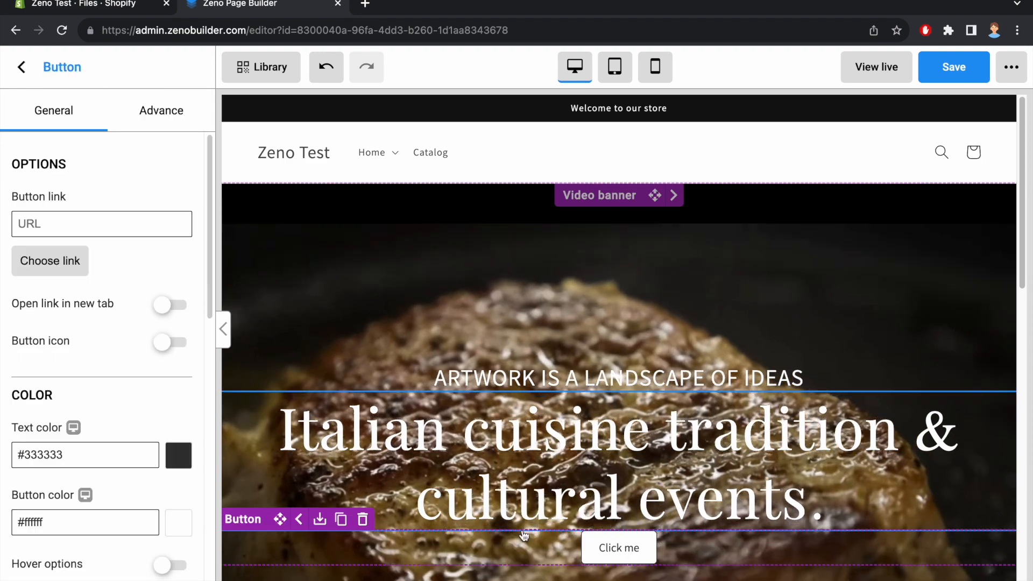
Step: Give the button a top margin of 16 px and change its text to "SEE OUR MENU"
scroll(66, 412, down, 10)
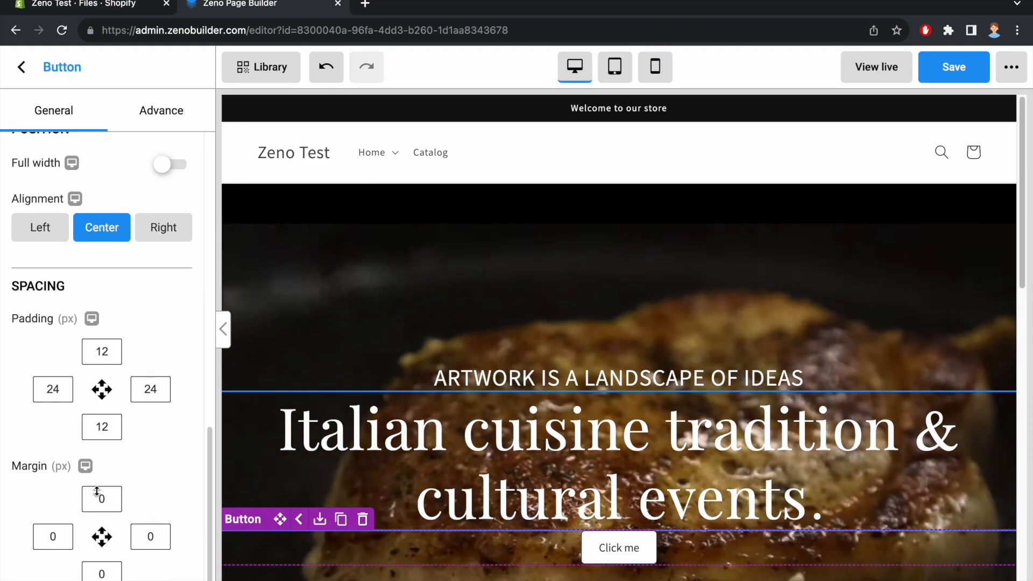
double_click(116, 495)
text(16)
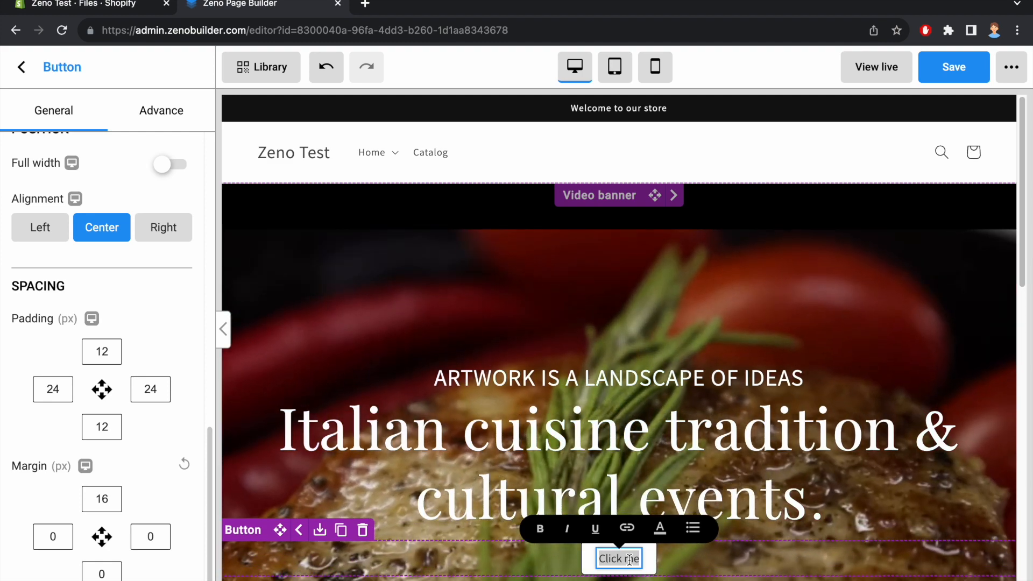
text(SEE OUR MENU)
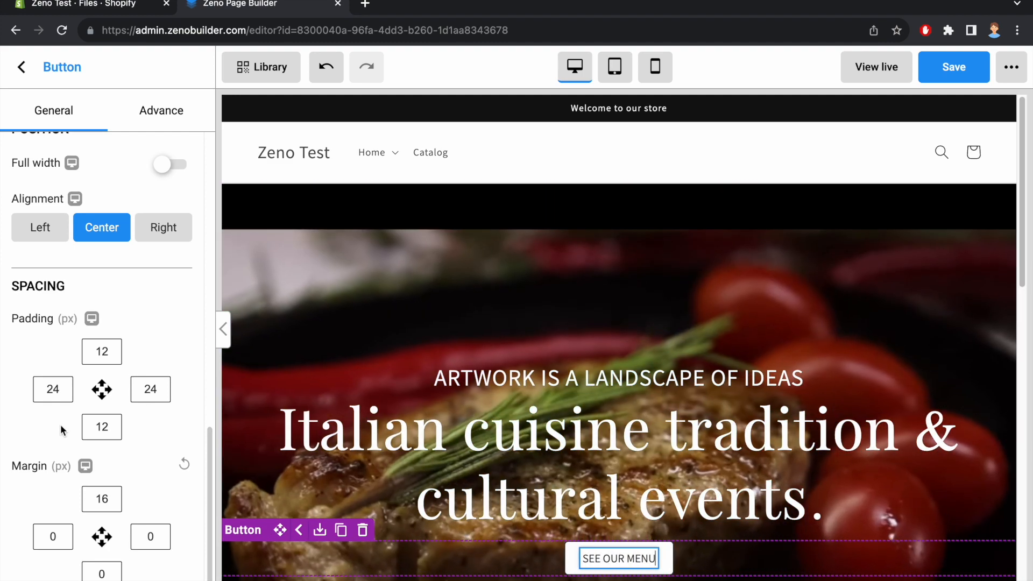
Step: Set the button's text color to #FFF and its button color to the green #7BA459
scroll(60, 424, up, 6)
scroll(60, 424, up, 4)
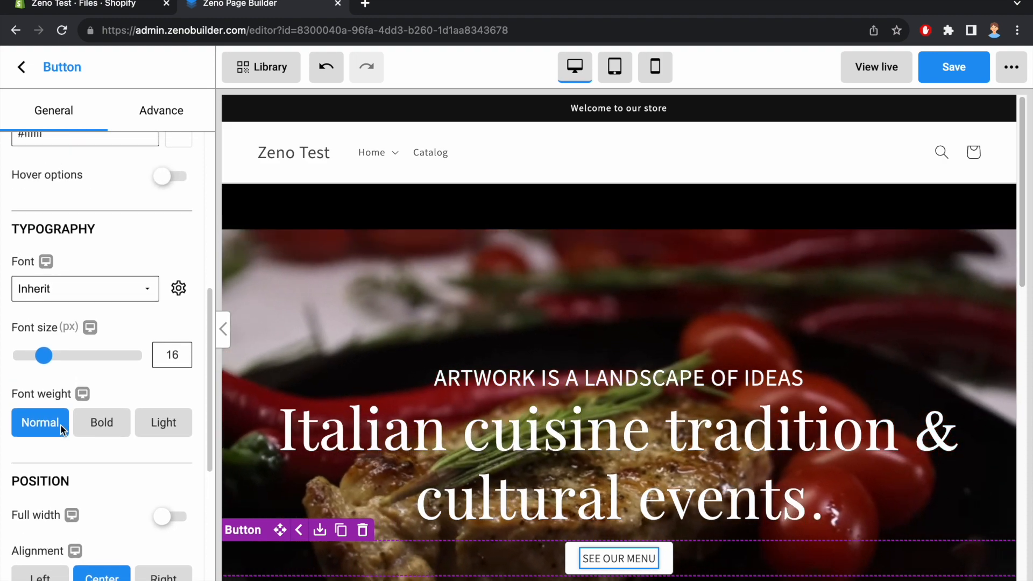
scroll(60, 424, up, 3)
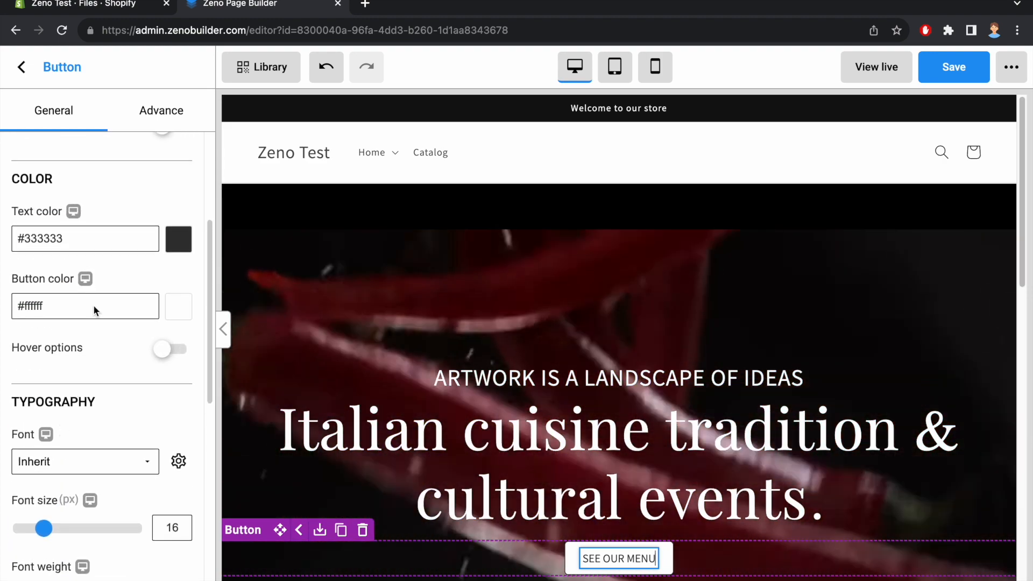
triple_click(51, 238)
text(#FFF)
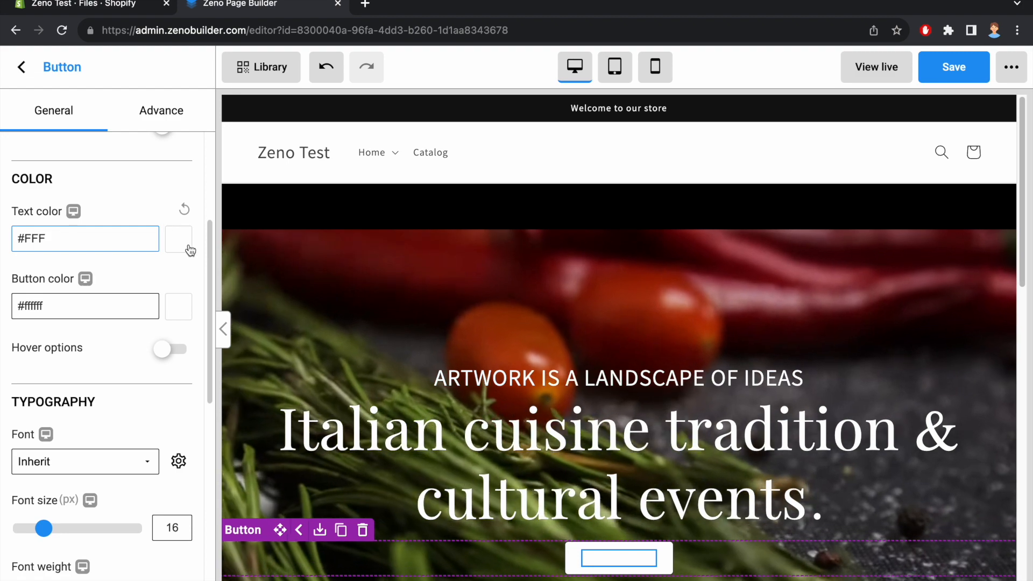
click(184, 314)
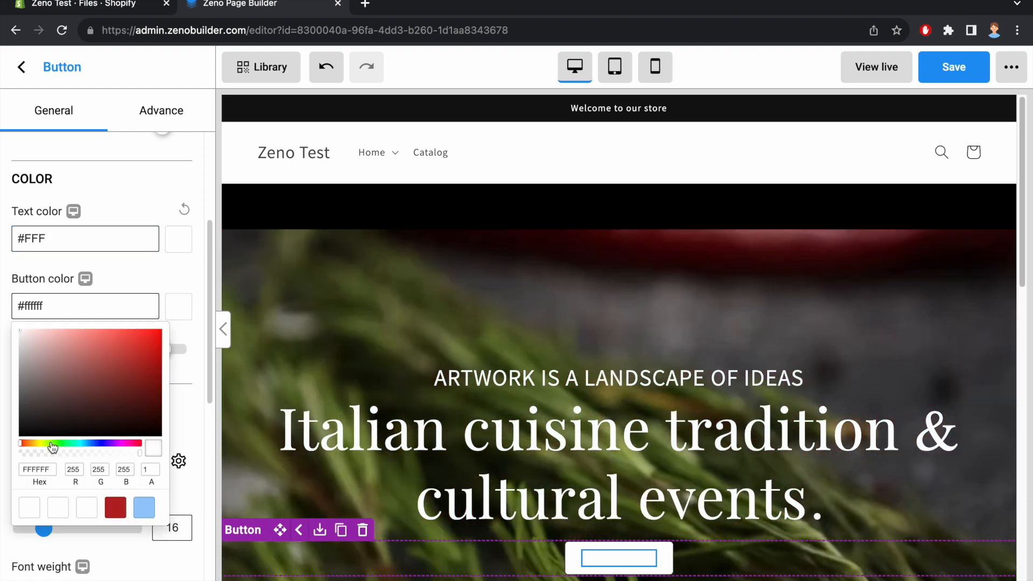
click(52, 444)
click(51, 444)
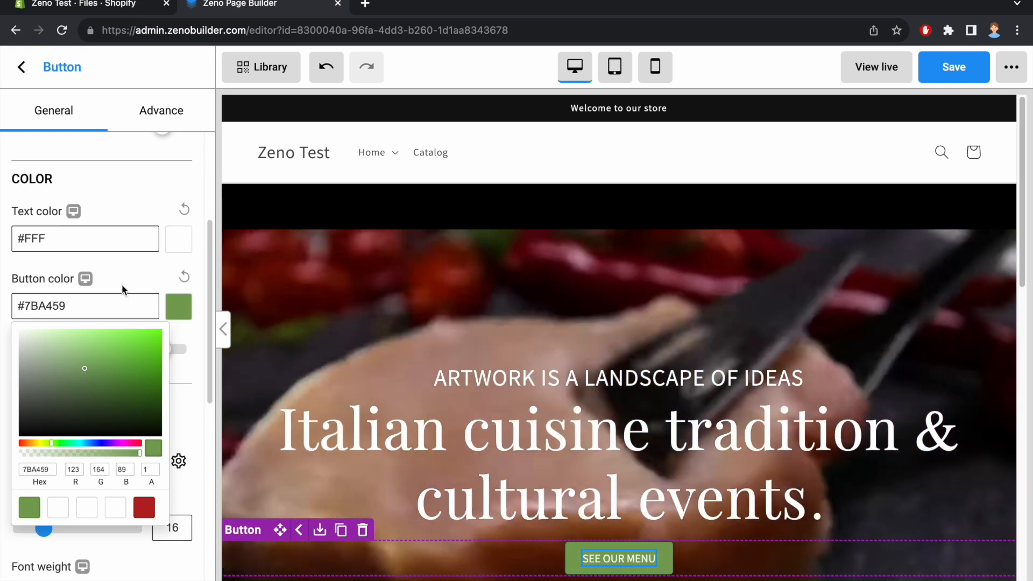
click(123, 289)
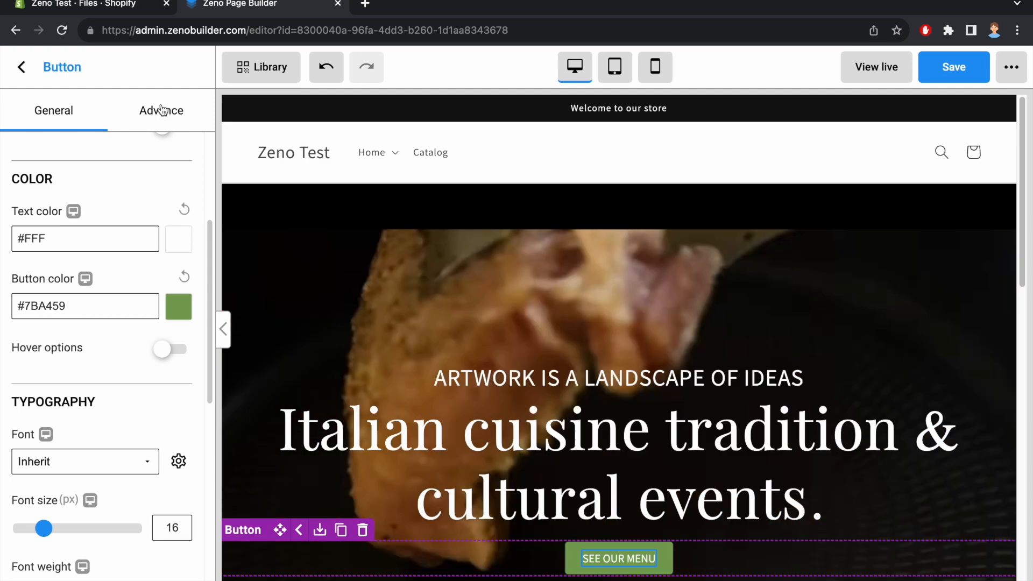
Step: Turn off the button's border
click(161, 110)
click(177, 347)
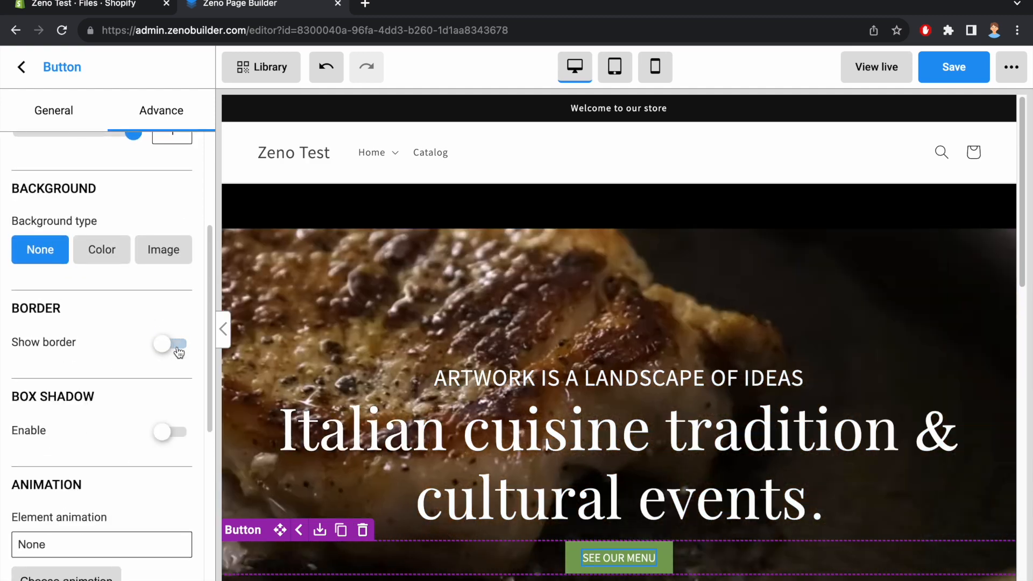
scroll(339, 343, down, 3)
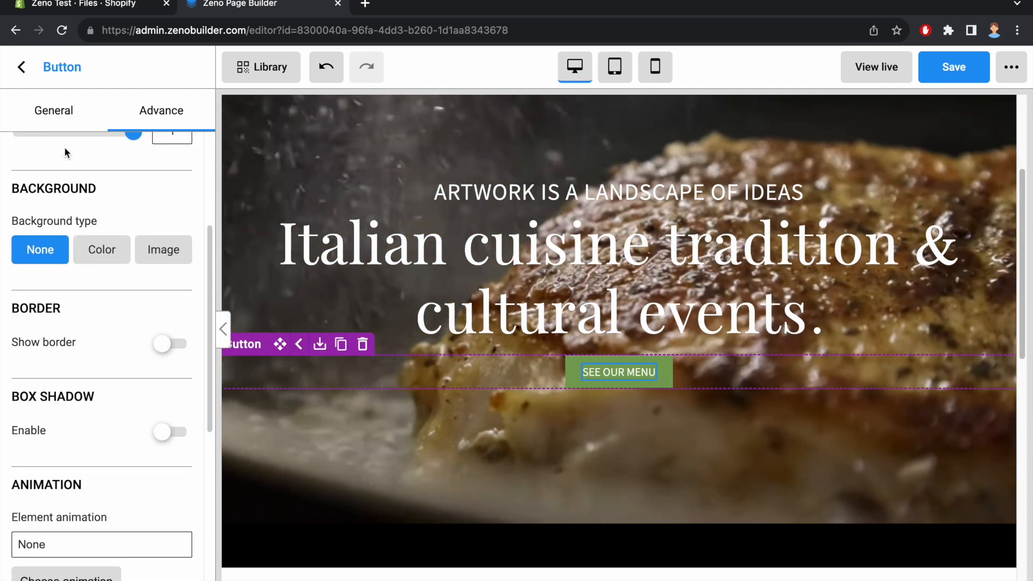
Step: Set the button's padding to 32 px on the left and right and 16 px on the top and bottom
click(54, 110)
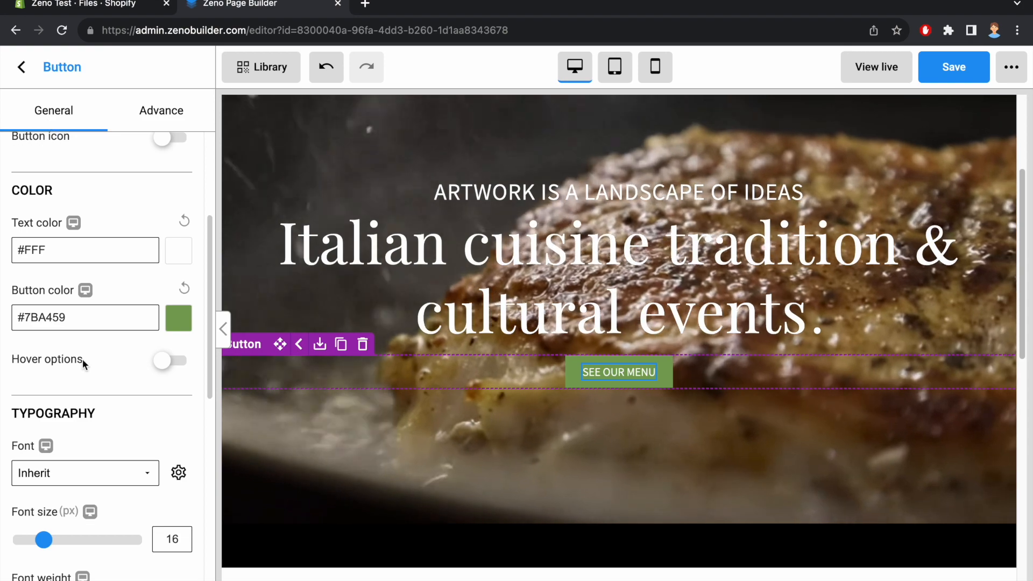
scroll(82, 359, down, 5)
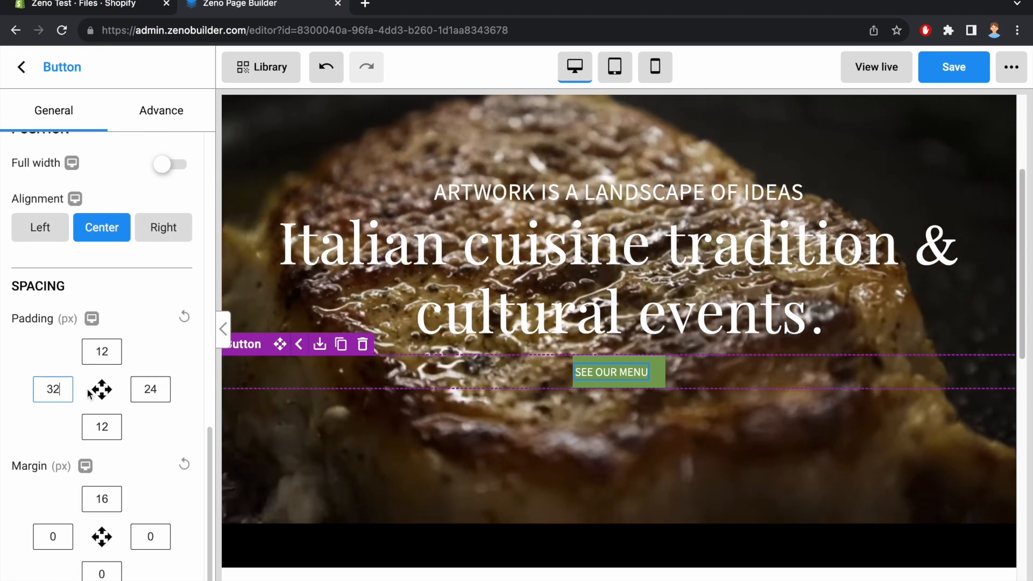
key(BackSpace)
key(BackSpace)
text(32)
text(16)
double_click(108, 427)
text(16)
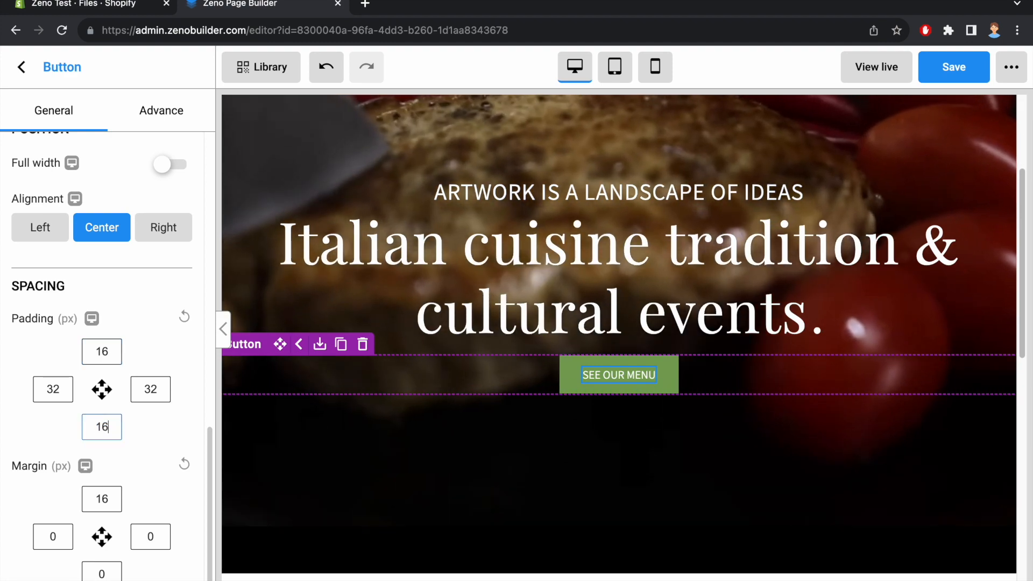
Step: Set the button's font size to 20 px and deselect the button
scroll(134, 447, up, 7)
double_click(166, 389)
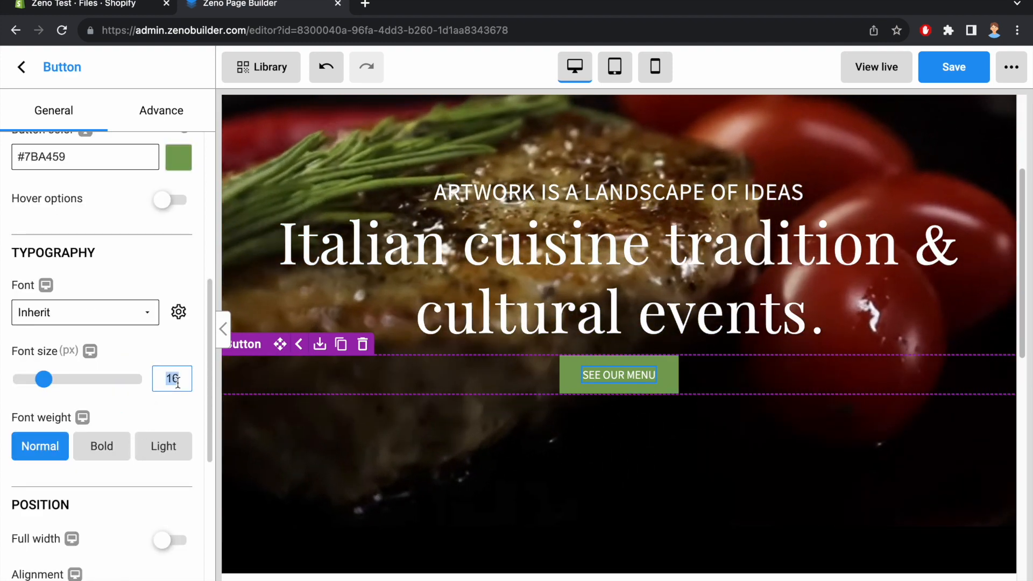
text(20)
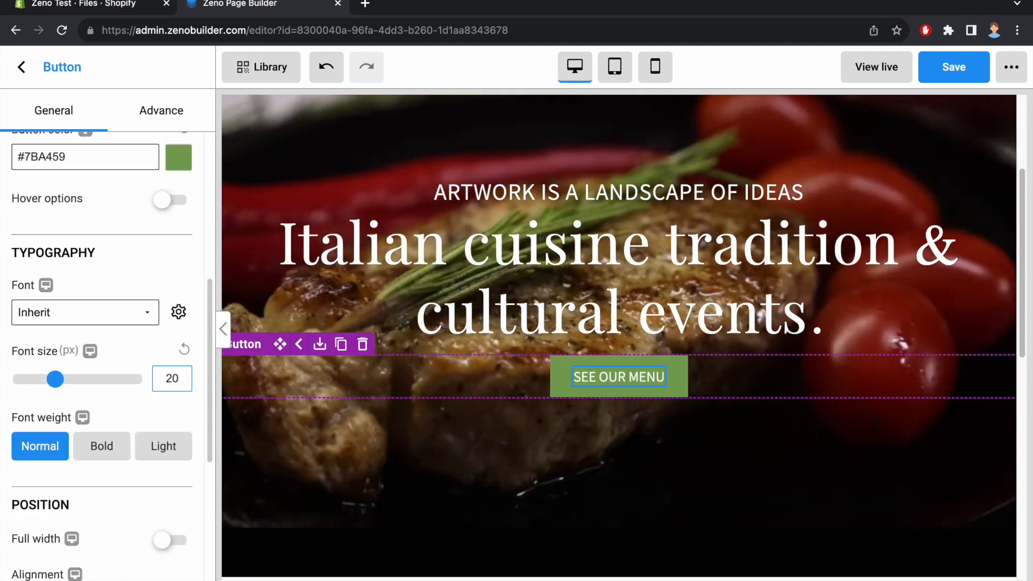
click(576, 579)
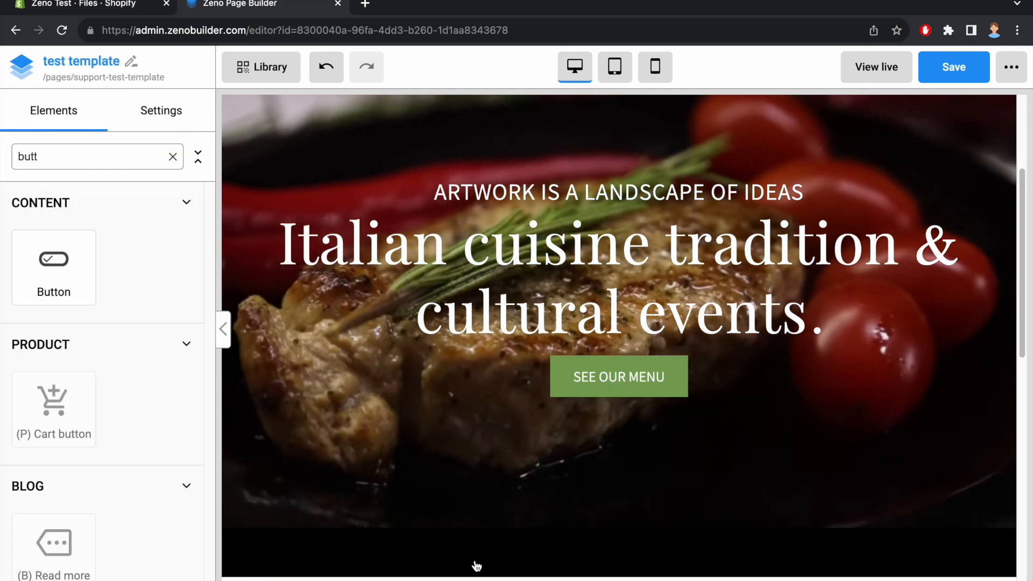
Step: Open the settings of the video banner that contains the headings and button
scroll(526, 492, up, 2)
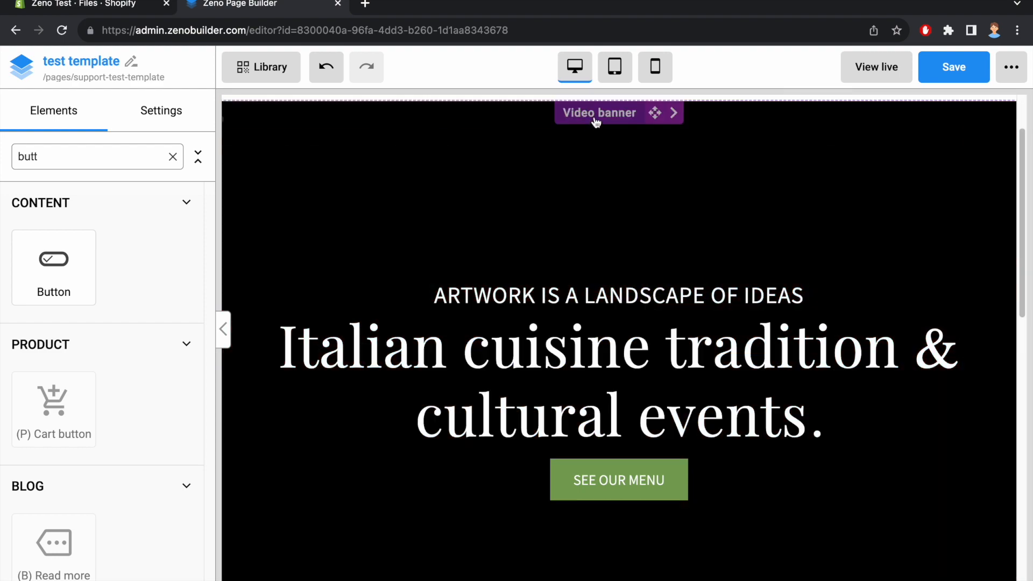
click(596, 118)
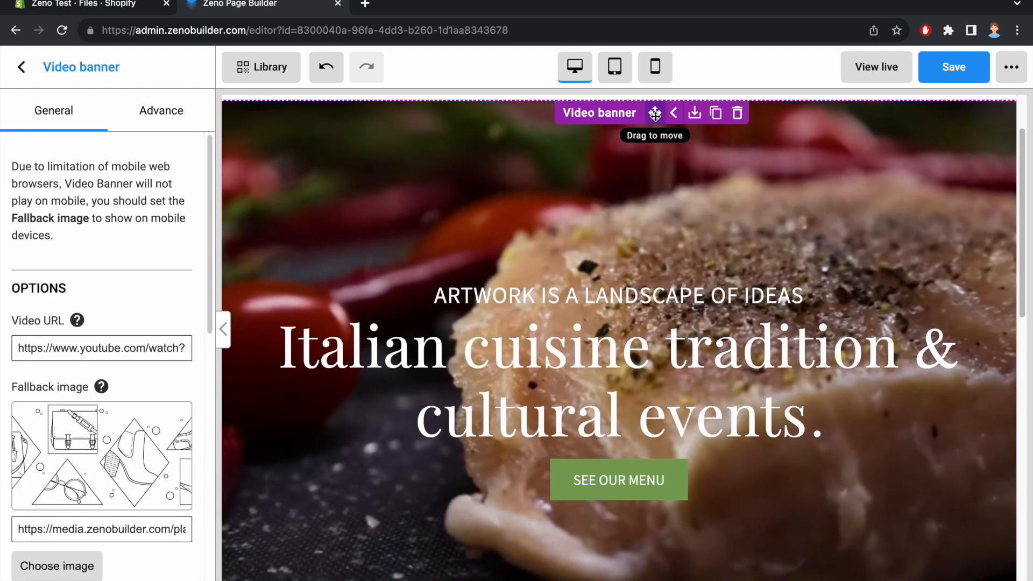